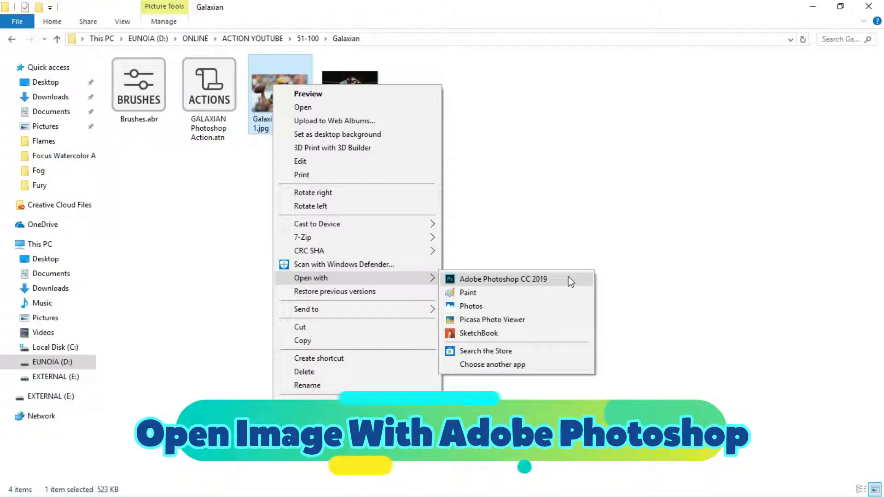
Open Galaxian Sample 1.jpg and Galaxian Sample 2.jpg from the Galaxian folder in Adobe Photoshop CC 2019.
{"action": "left_click", "coordinate": [568, 277]}
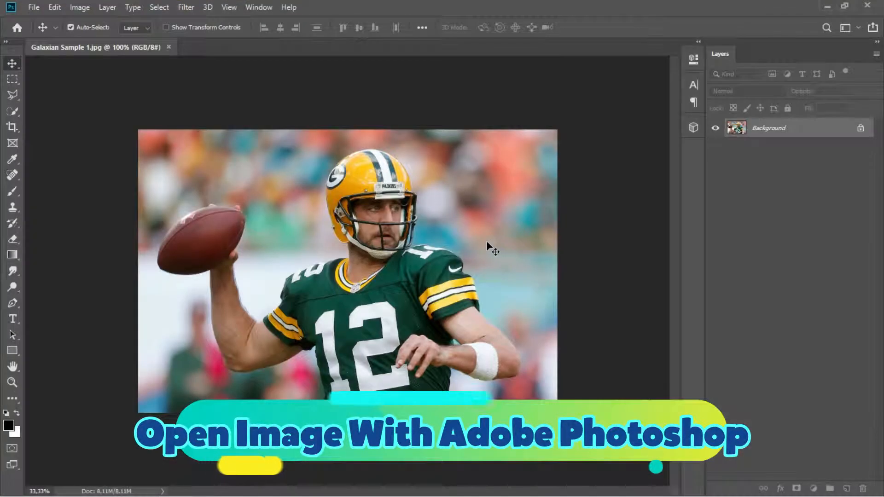
{"action": "left_click", "coordinate": [828, 7]}
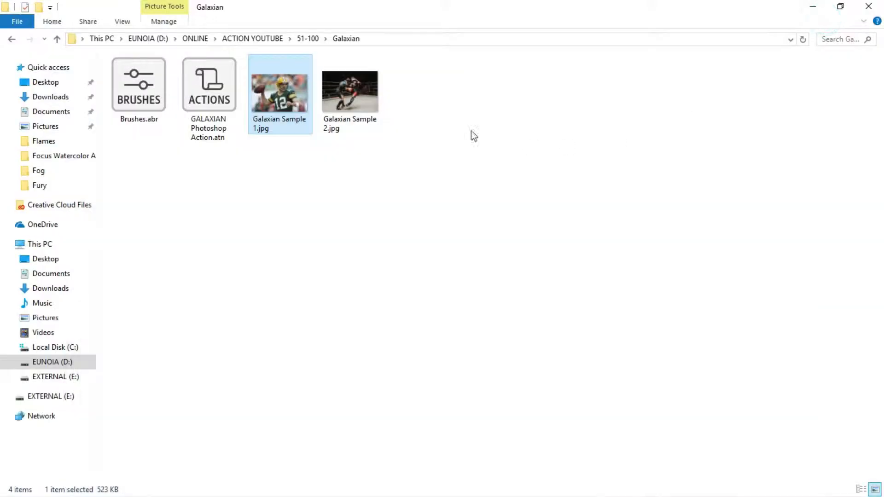
{"action": "right_click", "coordinate": [367, 84]}
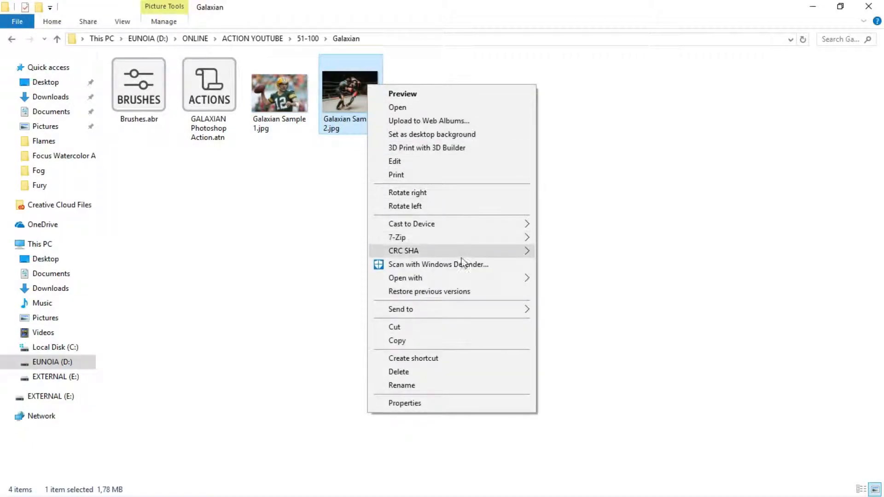
{"action": "mouse_move", "coordinate": [476, 279]}
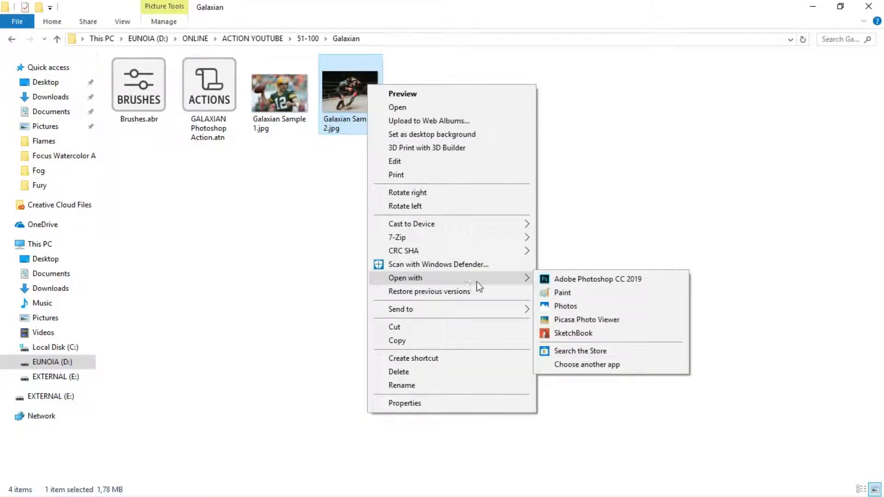
{"action": "left_click", "coordinate": [581, 280]}
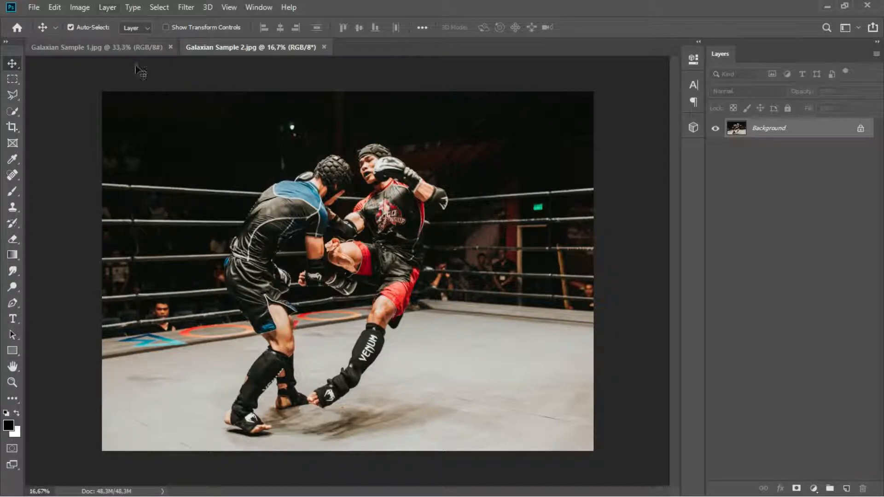
Switch to Galaxian Sample 1.jpg, check that its mode is RGB Color and choose 8 Bits/Channel.
{"action": "key", "text": "ctrl+plus"}
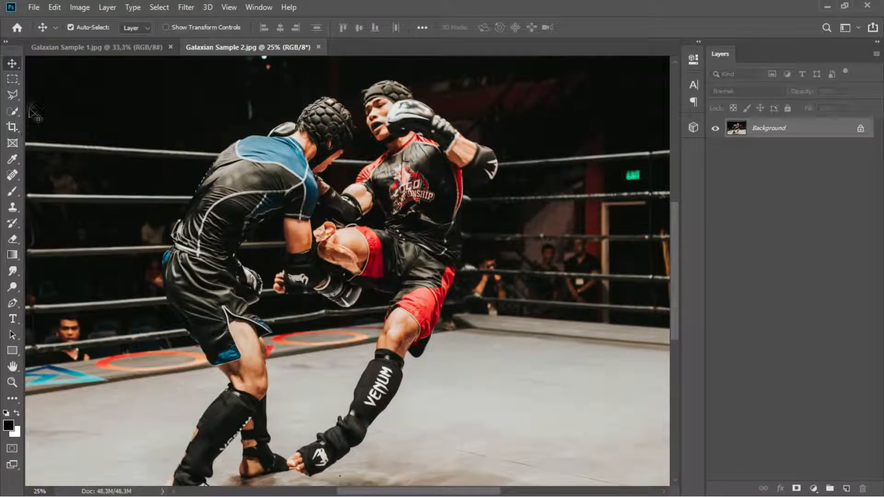
{"action": "left_click", "coordinate": [77, 49]}
{"action": "key", "text": "ctrl+plus"}
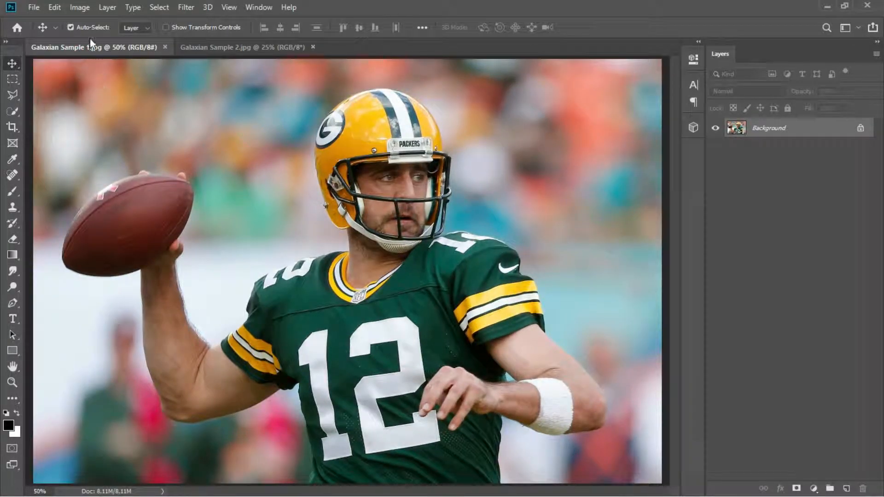
{"action": "left_click", "coordinate": [82, 10]}
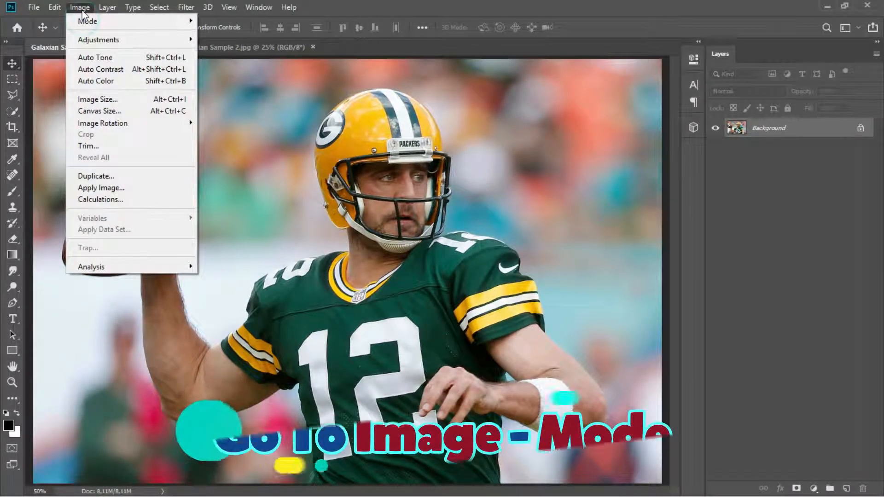
{"action": "mouse_move", "coordinate": [100, 24]}
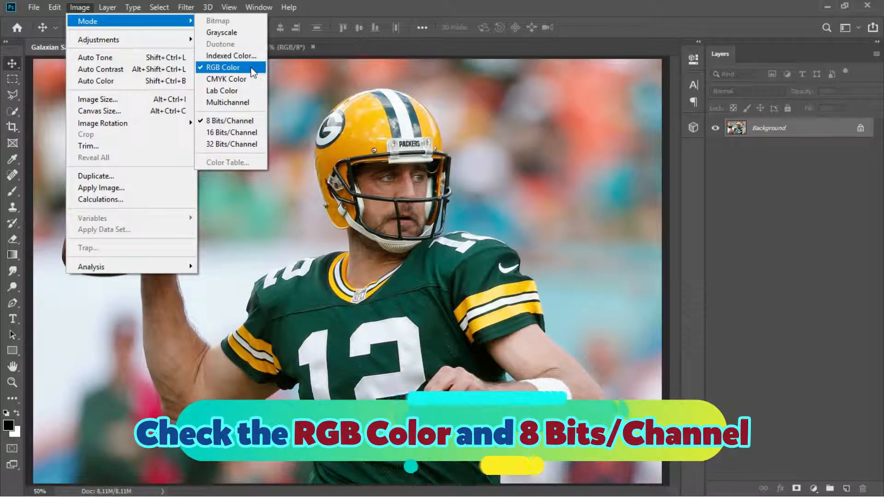
{"action": "left_click", "coordinate": [254, 120]}
Show the Actions panel and load GALAXIAN Photoshop Action.atn and Brushes.abr from the Galaxian folder in File Explorer.
{"action": "left_click", "coordinate": [253, 6]}
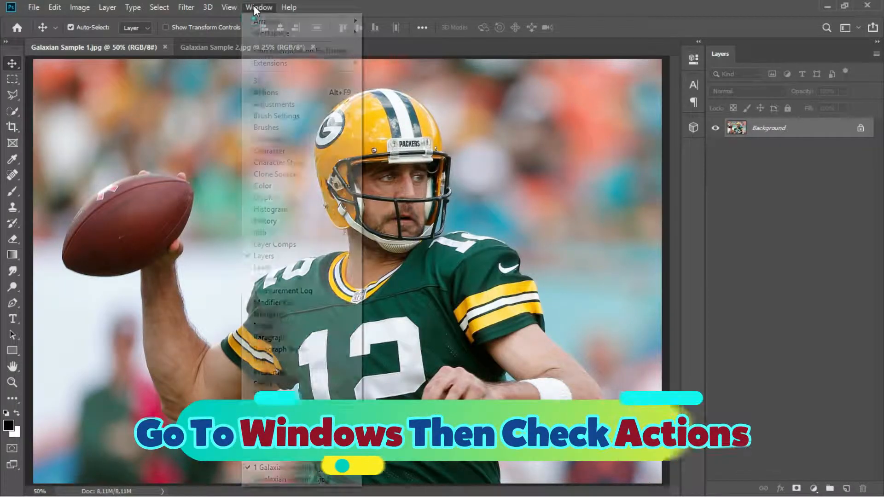
{"action": "left_click", "coordinate": [296, 93]}
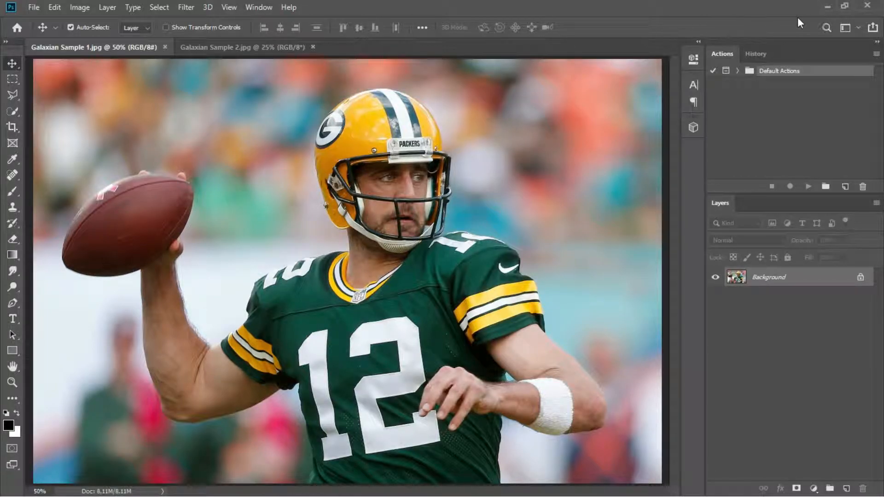
{"action": "left_click", "coordinate": [827, 8]}
{"action": "left_click", "coordinate": [376, 186]}
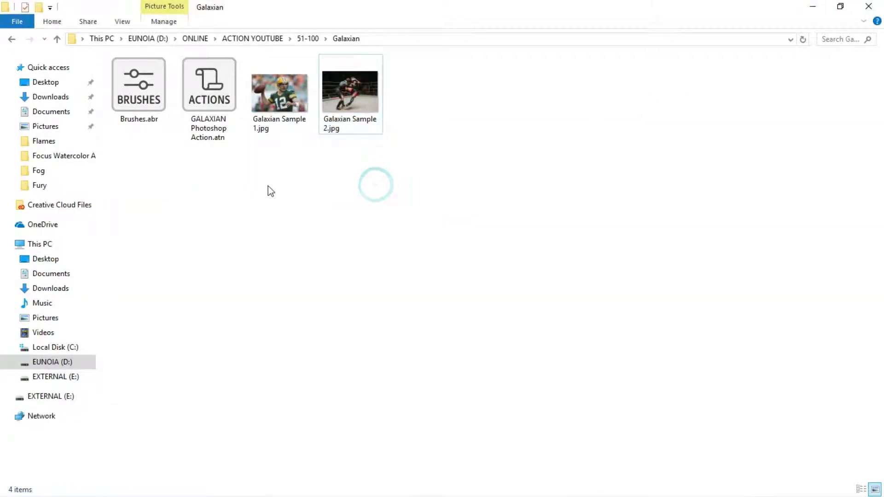
{"action": "left_click", "coordinate": [210, 92]}
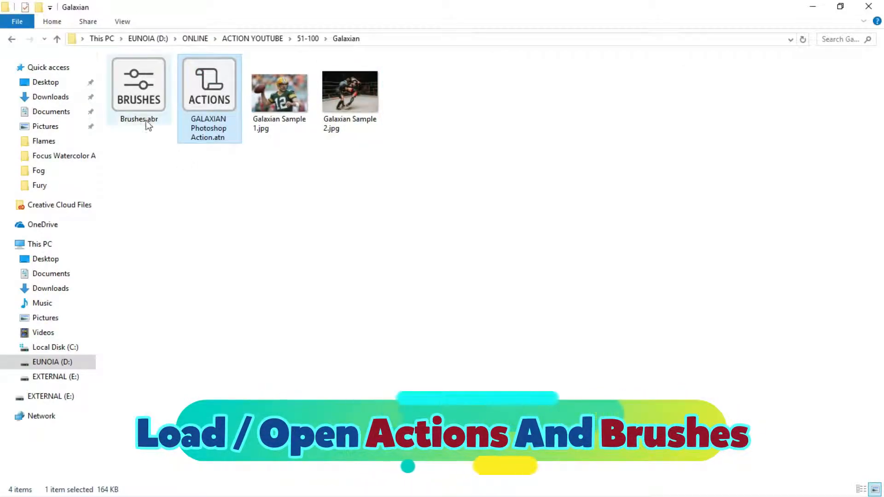
{"action": "left_click", "coordinate": [139, 101], "text": "ctrl"}
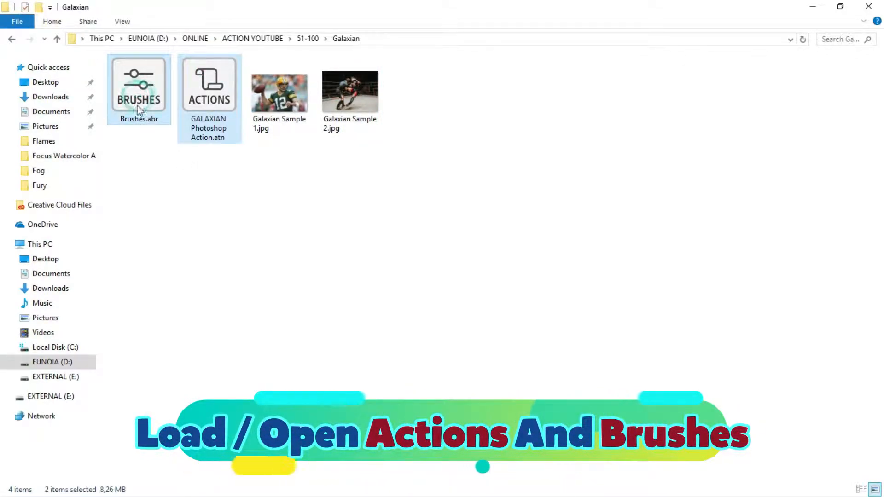
{"action": "right_click", "coordinate": [236, 90]}
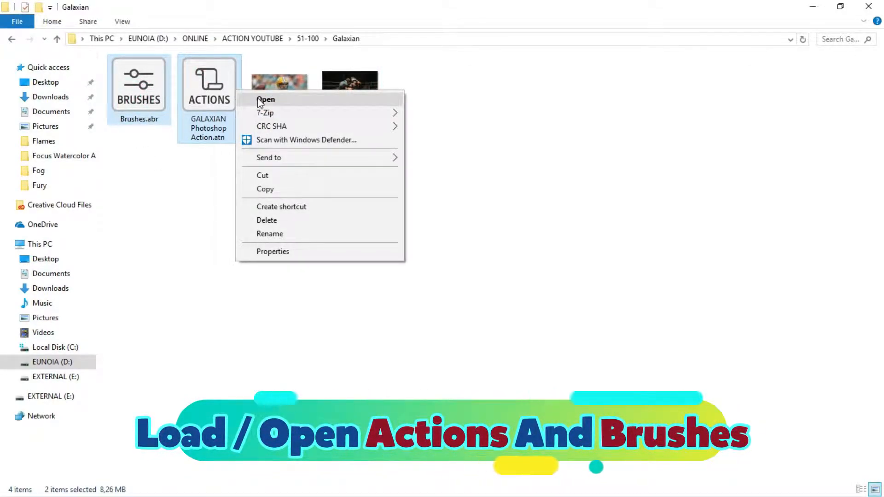
{"action": "left_click", "coordinate": [295, 99]}
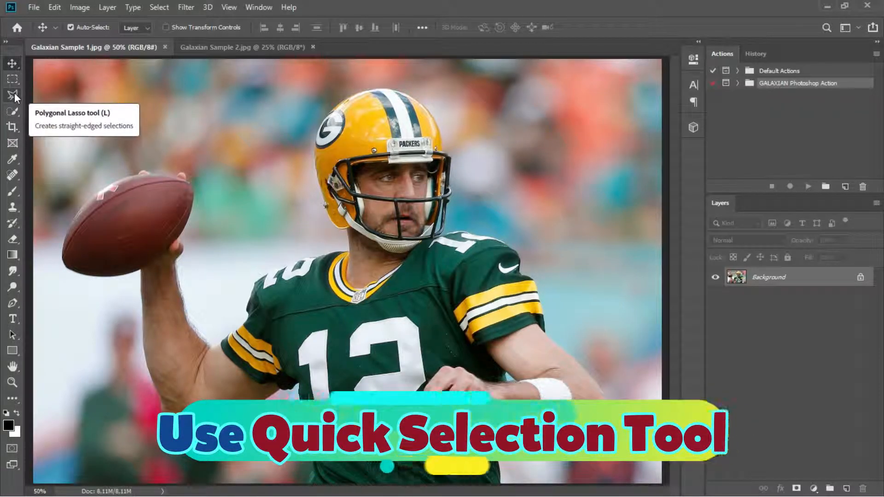
Select the football and the raised throwing arm using the Quick Selection Tool with a 21 px brush.
{"action": "left_click", "coordinate": [15, 109]}
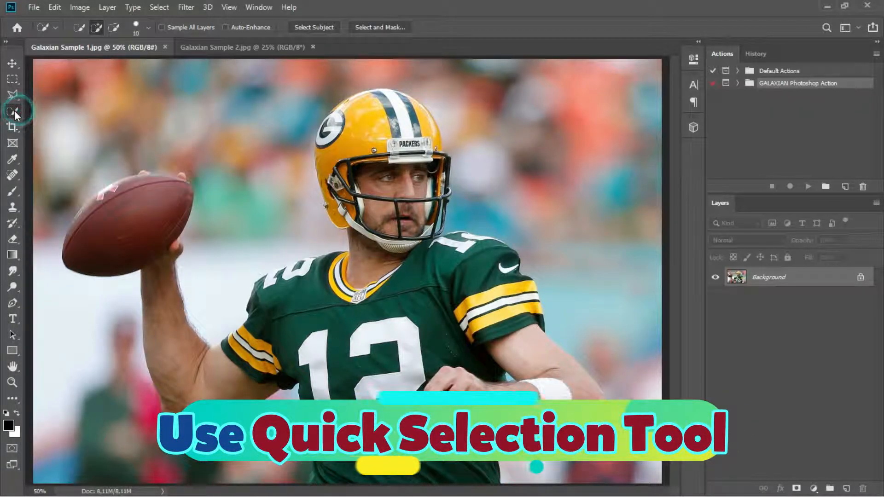
{"action": "right_click", "coordinate": [15, 110]}
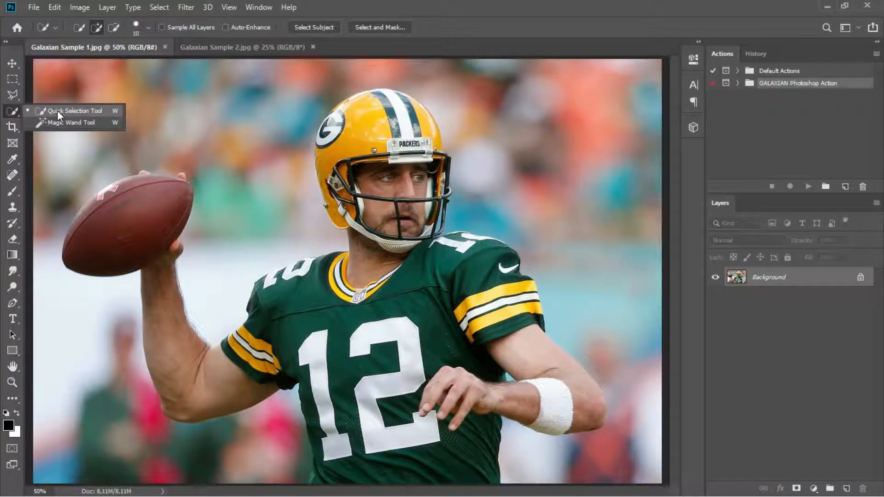
{"action": "left_click", "coordinate": [81, 111]}
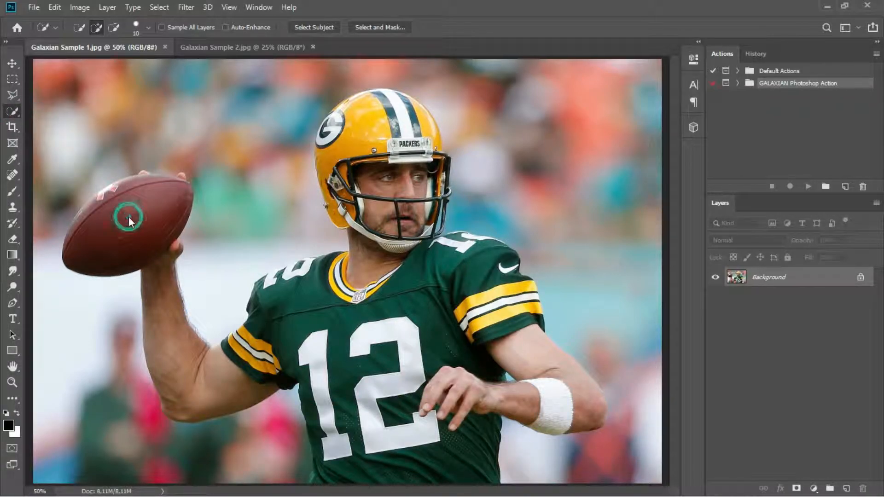
{"action": "left_click", "coordinate": [148, 28]}
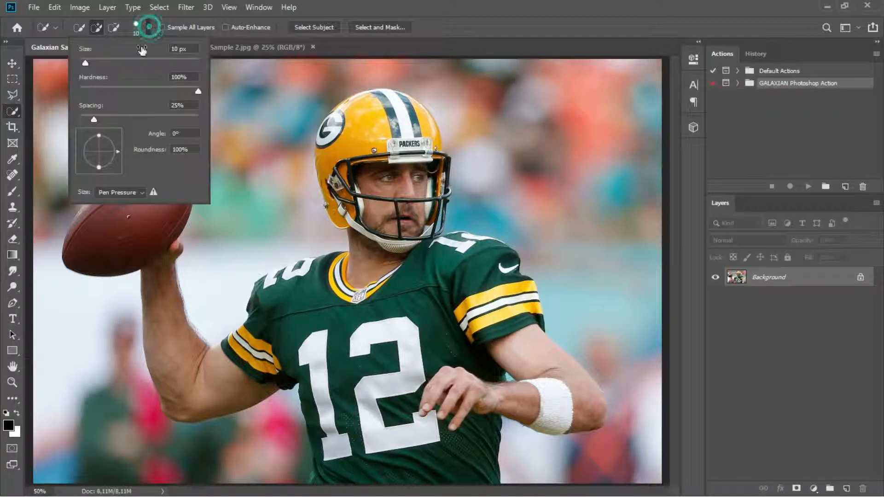
{"action": "left_click_drag", "start_coordinate": [98, 62], "coordinate": [92, 62]}
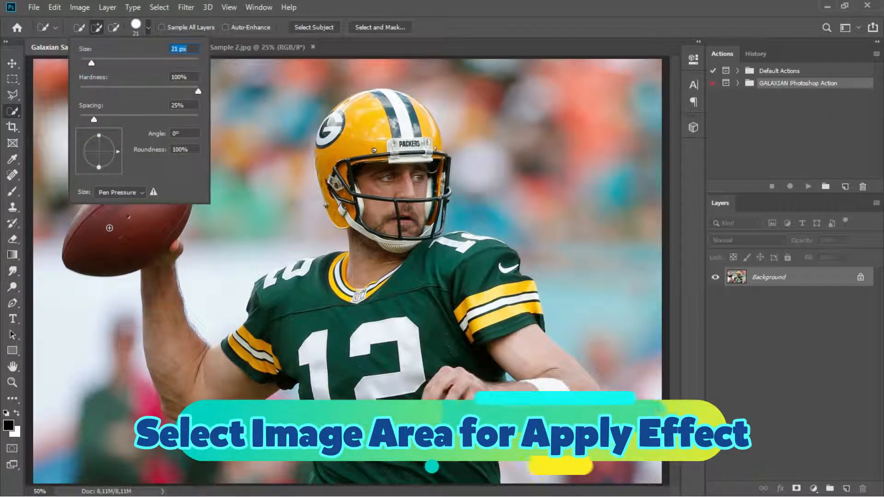
{"action": "key", "text": "Return"}
{"action": "mouse_move", "coordinate": [147, 212]}
{"action": "left_mouse_down"}
{"action": "mouse_move", "coordinate": [76, 233]}
{"action": "mouse_move", "coordinate": [97, 202]}
{"action": "mouse_move", "coordinate": [149, 182]}
{"action": "mouse_move", "coordinate": [162, 184]}
{"action": "mouse_move", "coordinate": [182, 217]}
{"action": "mouse_move", "coordinate": [170, 180]}
{"action": "mouse_move", "coordinate": [116, 223]}
{"action": "mouse_move", "coordinate": [88, 203]}
{"action": "mouse_move", "coordinate": [99, 198]}
{"action": "mouse_move", "coordinate": [163, 266]}
{"action": "mouse_move", "coordinate": [163, 401]}
{"action": "mouse_move", "coordinate": [194, 412]}
{"action": "left_mouse_up"}
{"action": "mouse_move", "coordinate": [242, 359]}
{"action": "left_mouse_down"}
{"action": "mouse_move", "coordinate": [313, 312]}
{"action": "mouse_move", "coordinate": [335, 313]}
{"action": "mouse_move", "coordinate": [322, 328]}
{"action": "mouse_move", "coordinate": [308, 320]}
{"action": "mouse_move", "coordinate": [317, 279]}
{"action": "mouse_move", "coordinate": [291, 269]}
{"action": "left_mouse_up"}
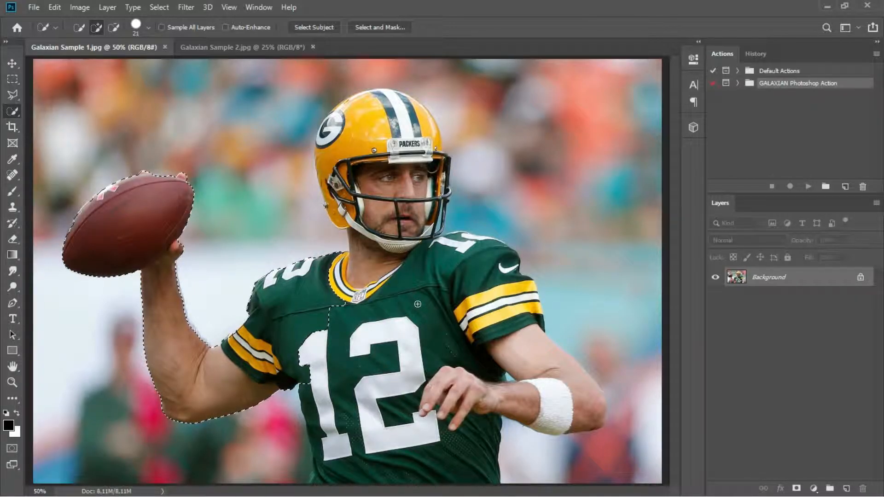
Extend the selection across the jersey, including the chest, collar, number 12 and the other shoulder's sleeve.
{"action": "key", "text": "ctrl+plus"}
{"action": "mouse_move", "coordinate": [422, 303]}
{"action": "left_mouse_down"}
{"action": "mouse_move", "coordinate": [316, 273]}
{"action": "mouse_move", "coordinate": [401, 269]}
{"action": "left_mouse_up"}
{"action": "left_click", "coordinate": [424, 292]}
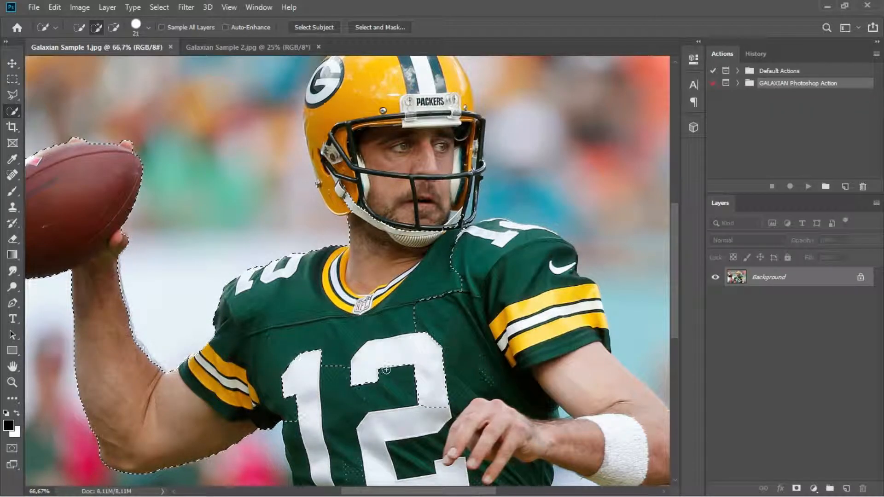
{"action": "scroll", "coordinate": [394, 371], "scroll_direction": "down", "scroll_amount": 4}
{"action": "mouse_move", "coordinate": [357, 224]}
{"action": "left_mouse_down"}
{"action": "mouse_move", "coordinate": [291, 220]}
{"action": "mouse_move", "coordinate": [283, 270]}
{"action": "mouse_move", "coordinate": [301, 332]}
{"action": "left_mouse_up"}
{"action": "left_click", "coordinate": [384, 373]}
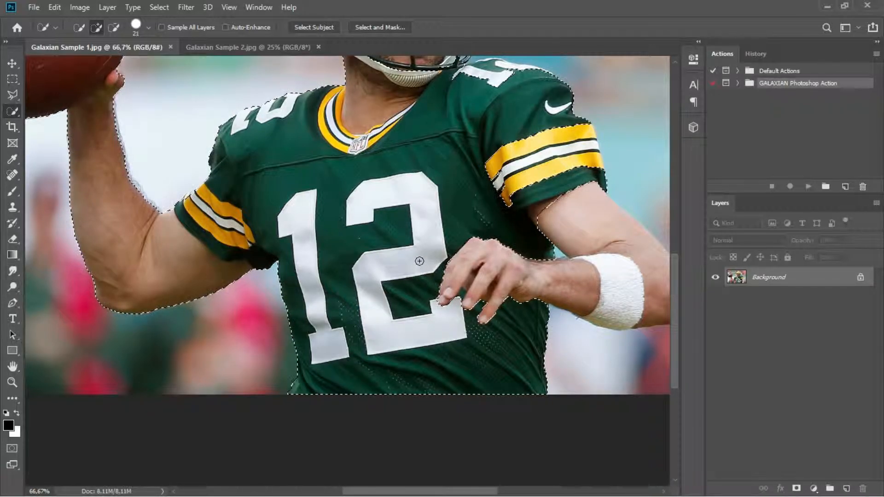
{"action": "left_click", "coordinate": [461, 241]}
Add the player's bent arm, including the forearm, white wristband and elbow, to the selection.
{"action": "scroll", "coordinate": [470, 284], "scroll_direction": "right", "scroll_amount": 5}
{"action": "left_click", "coordinate": [508, 222]}
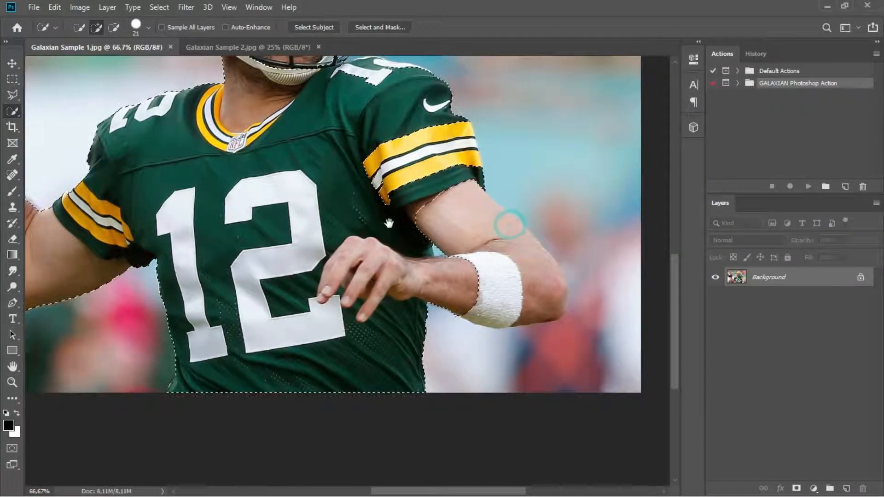
{"action": "left_click", "coordinate": [455, 276]}
{"action": "left_click", "coordinate": [489, 290]}
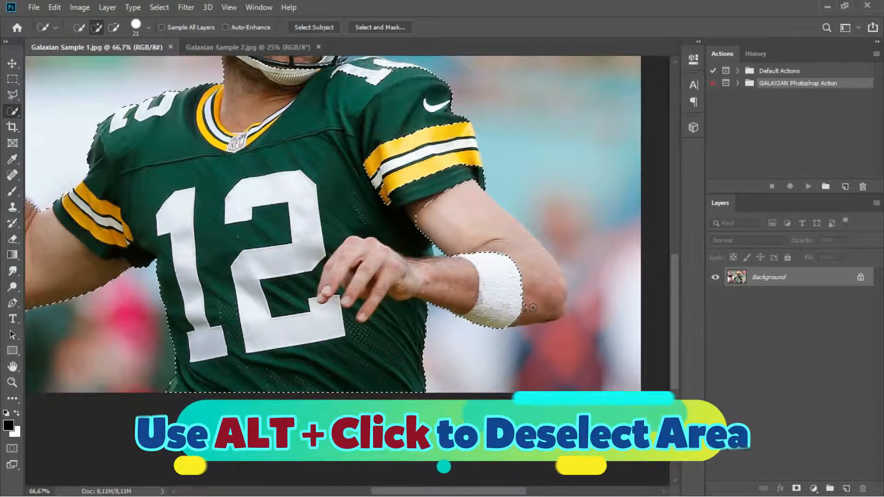
{"action": "left_click", "coordinate": [552, 276]}
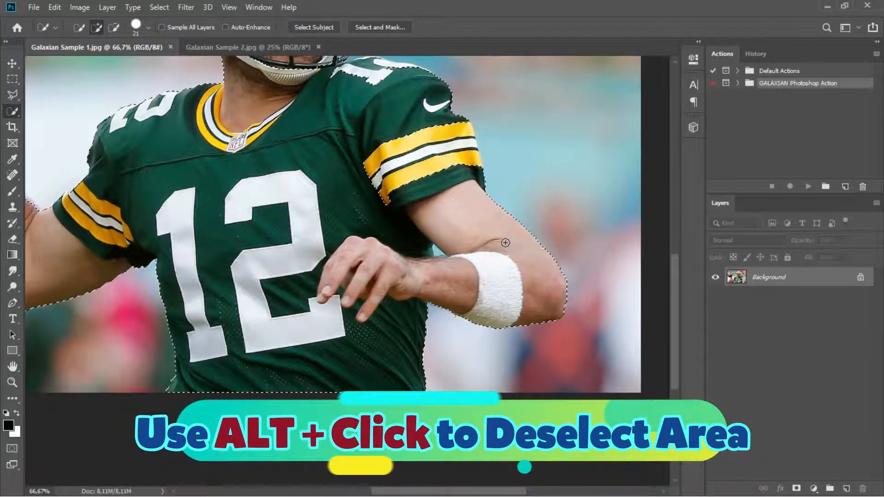
Add the neck, face and helmet to the selection, subtracting stray background areas beside the shoulder.
{"action": "scroll", "coordinate": [461, 267], "scroll_direction": "up", "scroll_amount": 3}
{"action": "left_click", "coordinate": [387, 282], "text": "alt"}
{"action": "left_click", "coordinate": [441, 263], "text": "alt"}
{"action": "left_click_drag", "start_coordinate": [359, 197], "coordinate": [378, 299]}
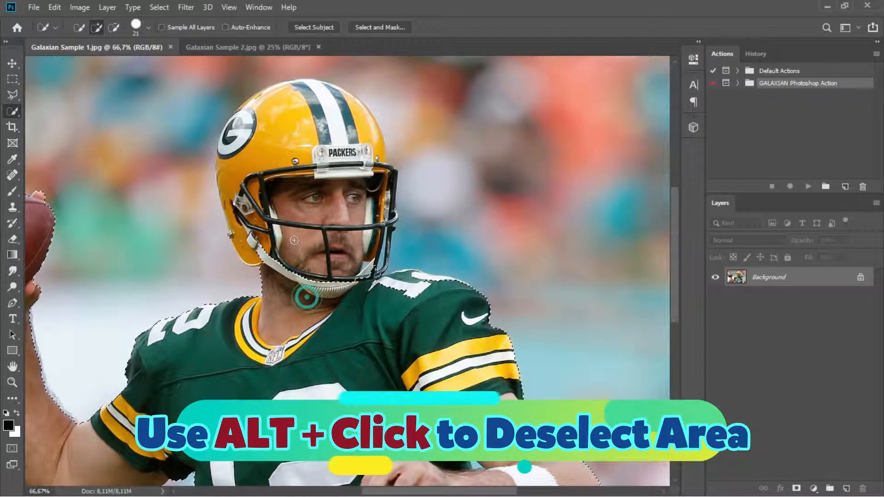
{"action": "mouse_move", "coordinate": [280, 165]}
{"action": "left_mouse_down"}
{"action": "mouse_move", "coordinate": [257, 215]}
{"action": "mouse_move", "coordinate": [231, 189]}
{"action": "mouse_move", "coordinate": [228, 166]}
{"action": "mouse_move", "coordinate": [250, 111]}
{"action": "left_mouse_up"}
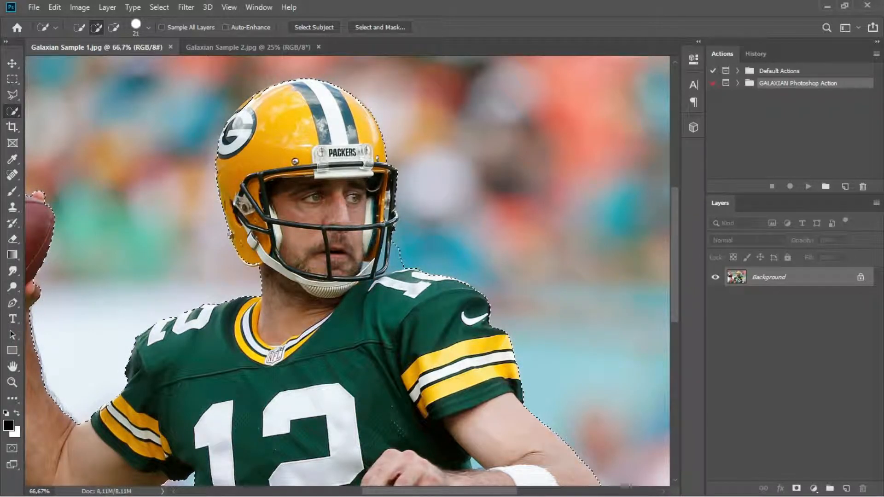
Subtract the small background gap between the bent upper arm and forearm from the selection, using a 9 px Quick Selection brush.
{"action": "left_click_drag", "start_coordinate": [469, 486], "coordinate": [371, 237]}
{"action": "key", "text": "ctrl+plus"}
{"action": "key", "text": "ctrl+plus"}
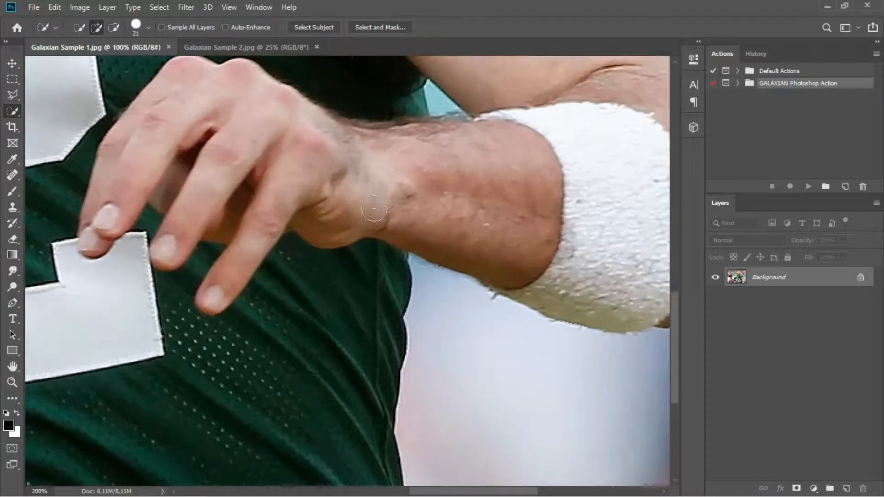
{"action": "left_click_drag", "start_coordinate": [425, 159], "coordinate": [351, 252]}
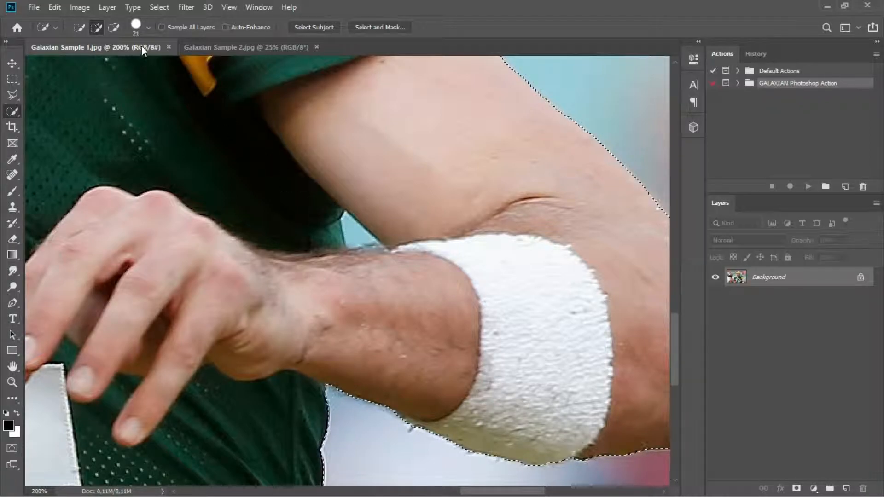
{"action": "left_click", "coordinate": [149, 28]}
{"action": "left_click_drag", "start_coordinate": [144, 59], "coordinate": [86, 64]}
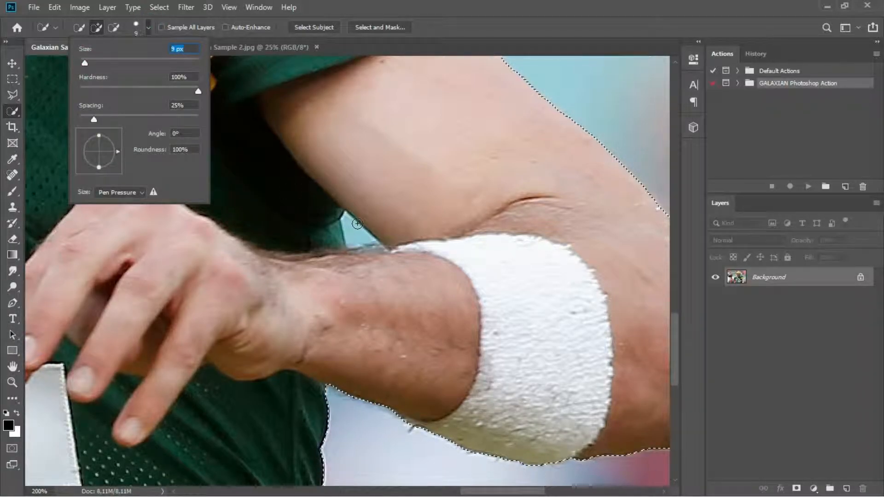
{"action": "left_click", "coordinate": [381, 203]}
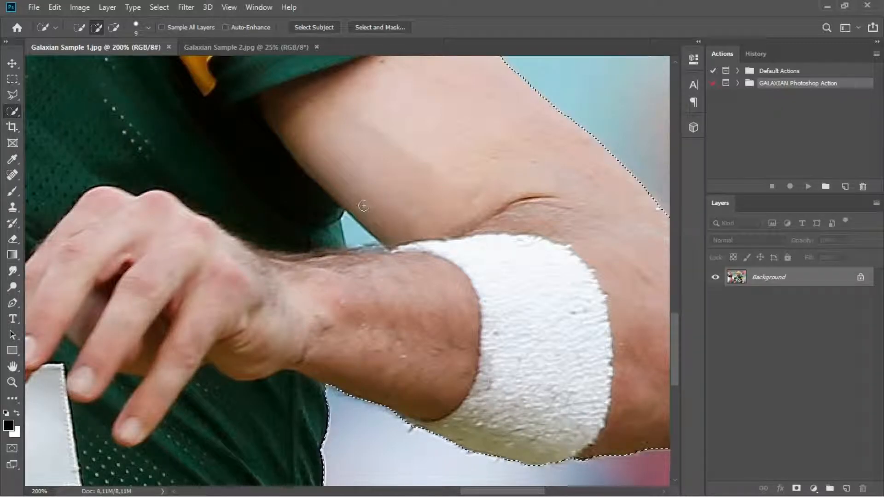
{"action": "key", "text": "alt"}
{"action": "left_click_drag", "start_coordinate": [361, 221], "coordinate": [354, 238]}
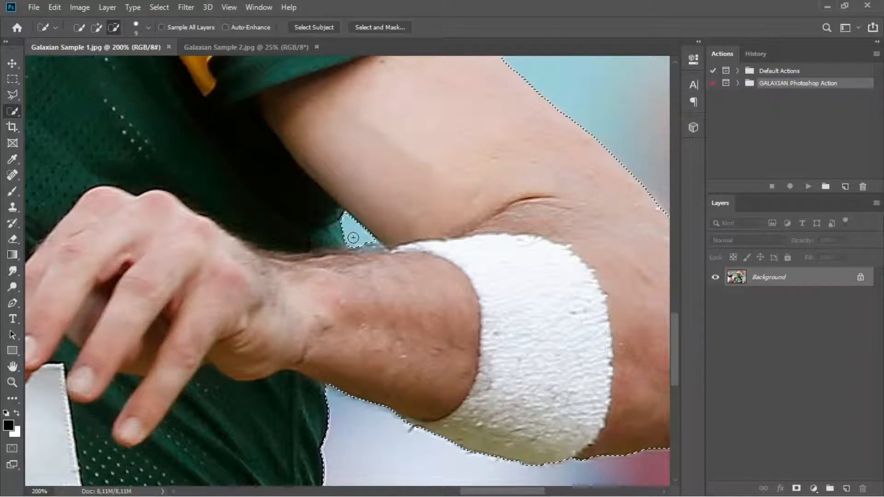
{"action": "scroll", "coordinate": [313, 138], "scroll_direction": "up", "scroll_amount": 10}
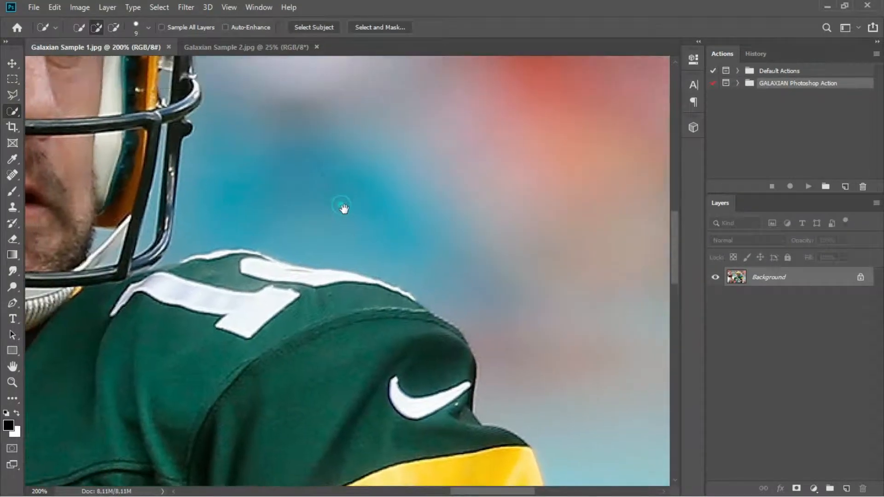
Subtract the background wedge between the helmet's face mask and the numbered shoulder from the selection, including the stray leftover patch.
{"action": "scroll", "coordinate": [344, 208], "scroll_direction": "up", "scroll_amount": 5}
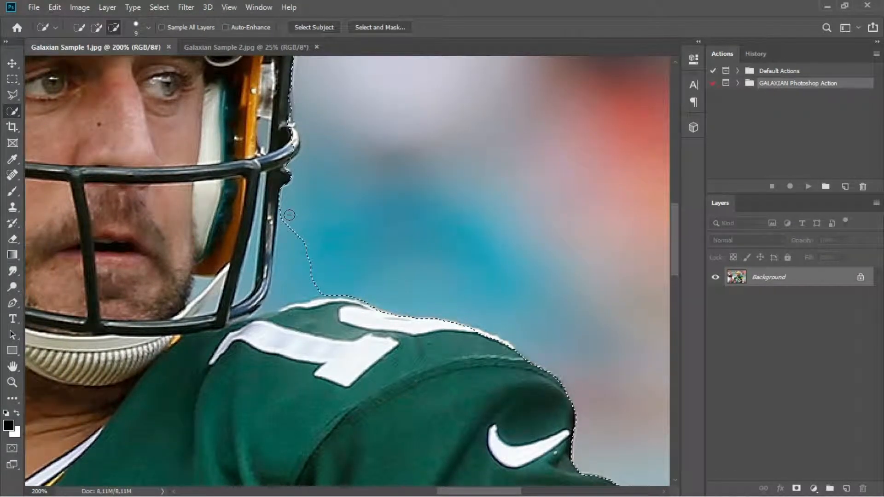
{"action": "mouse_move", "coordinate": [279, 291]}
{"action": "left_mouse_down"}
{"action": "mouse_move", "coordinate": [277, 306]}
{"action": "mouse_move", "coordinate": [293, 295]}
{"action": "left_mouse_up"}
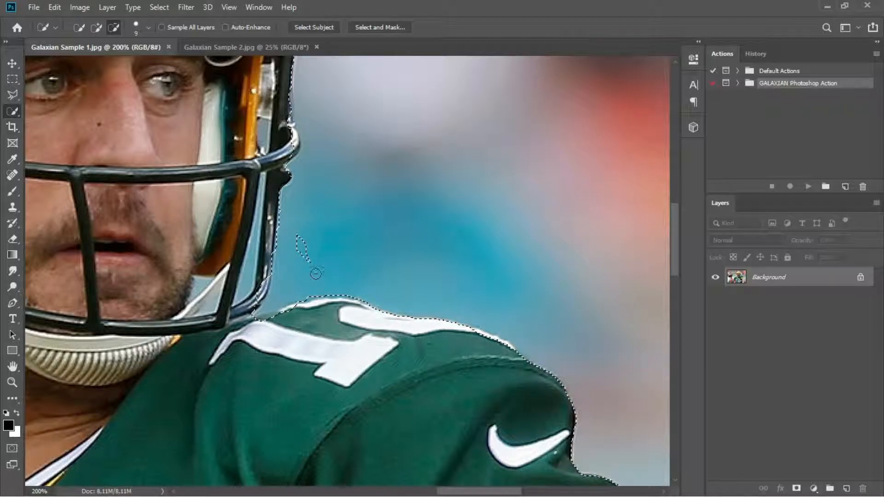
{"action": "left_click_drag", "start_coordinate": [306, 250], "coordinate": [289, 267]}
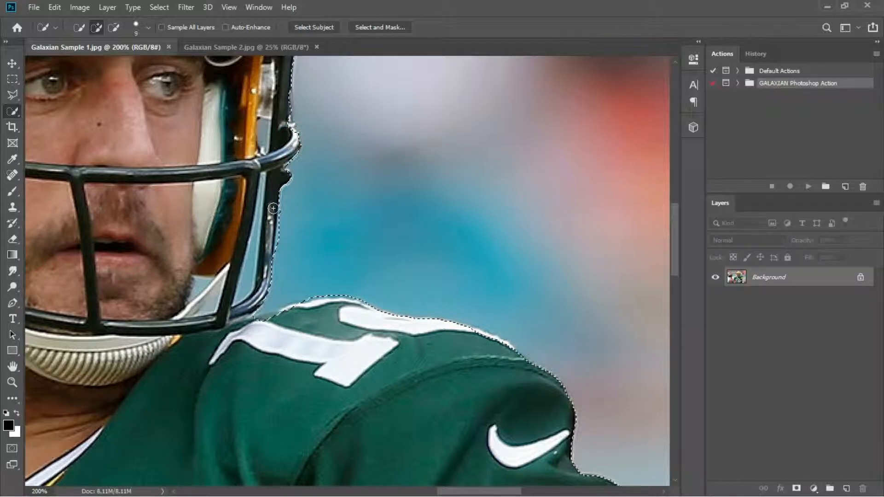
Subtract the narrow background gaps between the outer face mask bars from the selection, using a 6 px Quick Selection brush.
{"action": "key", "text": "alt"}
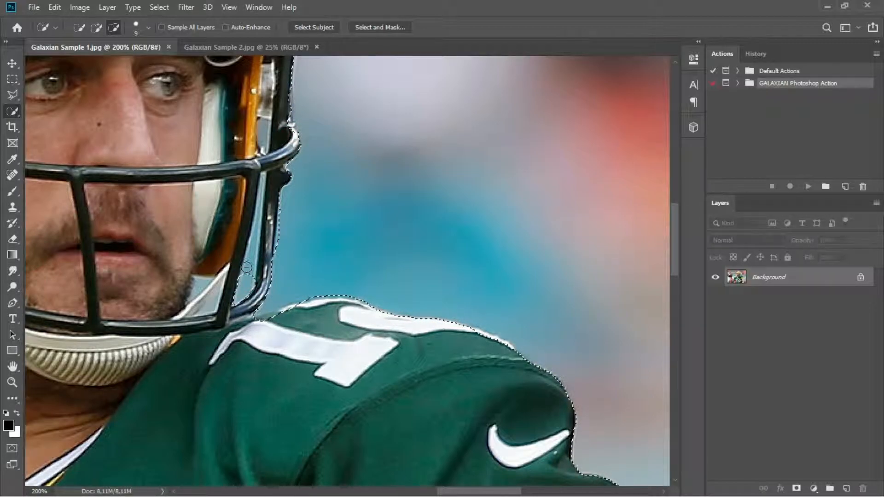
{"action": "left_click", "coordinate": [249, 267], "text": "alt"}
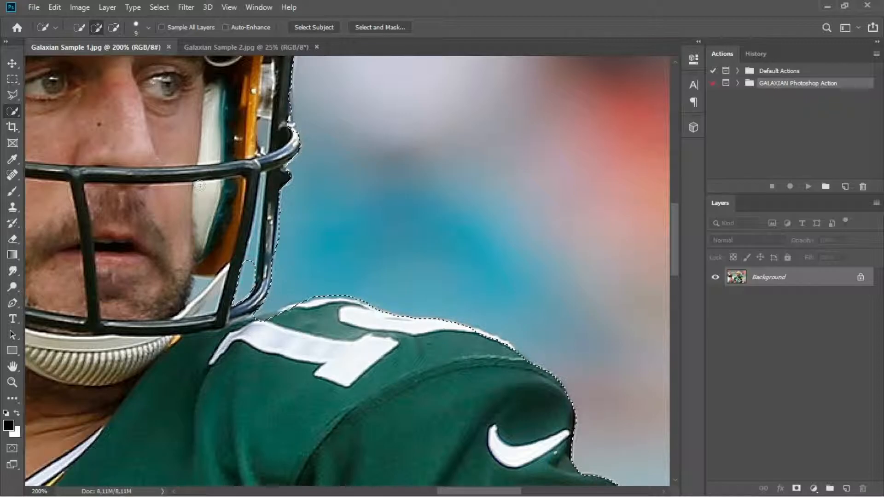
{"action": "left_click", "coordinate": [147, 28]}
{"action": "left_click_drag", "start_coordinate": [85, 60], "coordinate": [83, 63]}
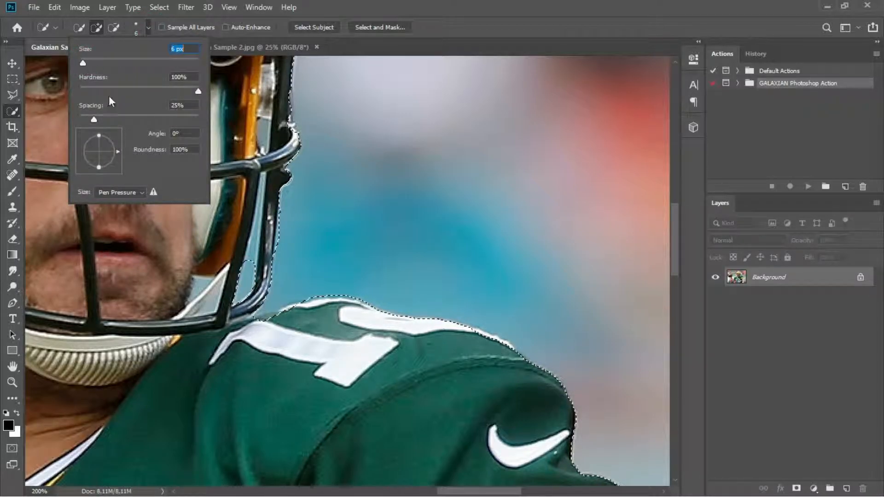
{"action": "left_click", "coordinate": [249, 261]}
{"action": "left_click_drag", "start_coordinate": [251, 270], "coordinate": [255, 240]}
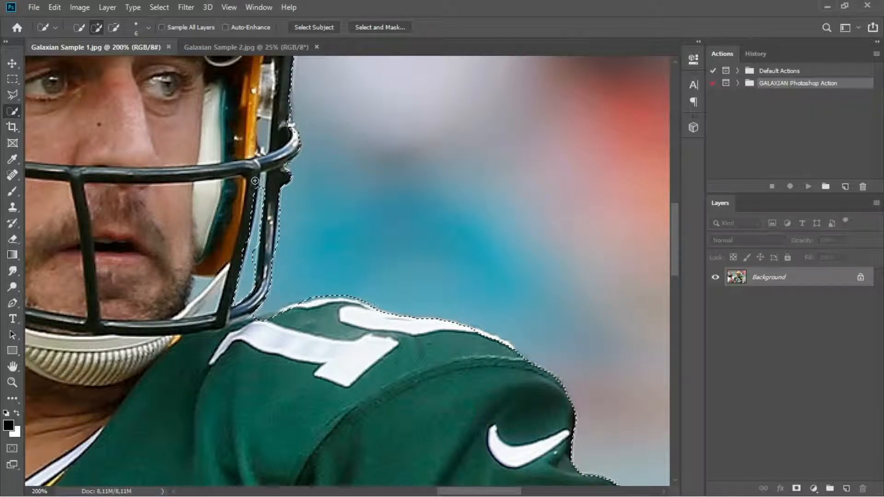
{"action": "mouse_move", "coordinate": [260, 196]}
{"action": "left_mouse_down"}
{"action": "mouse_move", "coordinate": [236, 233]}
{"action": "mouse_move", "coordinate": [241, 251]}
{"action": "mouse_move", "coordinate": [257, 252]}
{"action": "mouse_move", "coordinate": [252, 268]}
{"action": "left_mouse_up"}
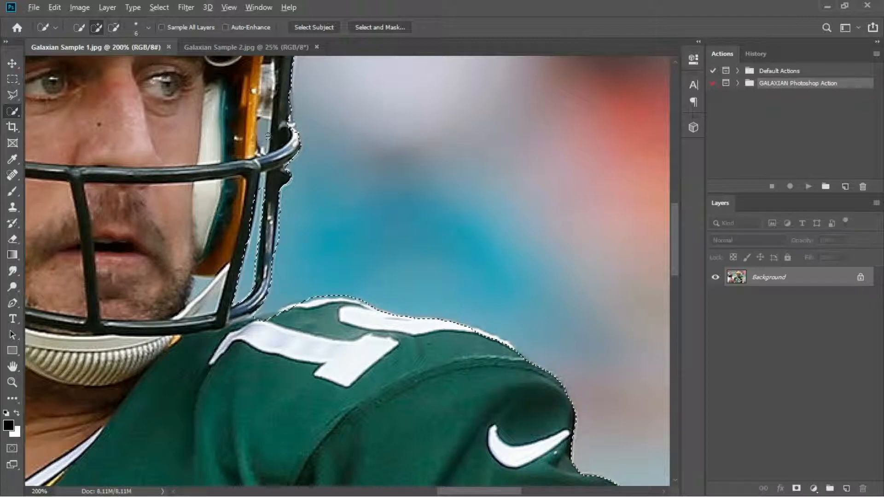
{"action": "left_click_drag", "start_coordinate": [263, 136], "coordinate": [267, 114]}
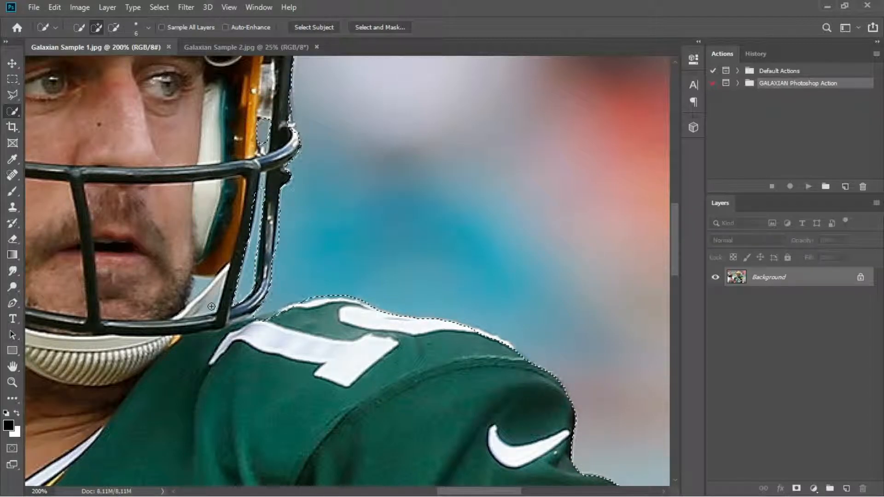
Expand the GALAXIAN Photoshop Action set and its first action, and look through the recorded commands.
{"action": "key", "text": "ctrl+minus"}
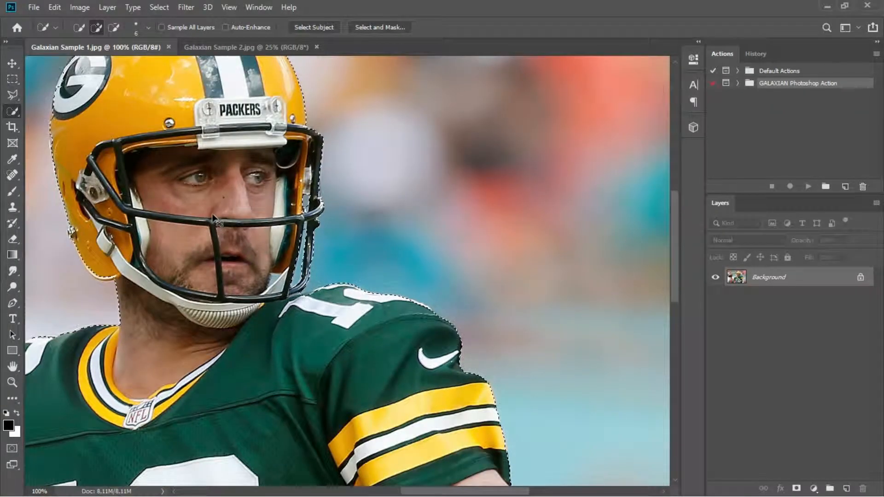
{"action": "key", "text": "ctrl+minus"}
{"action": "key", "text": "ctrl+minus"}
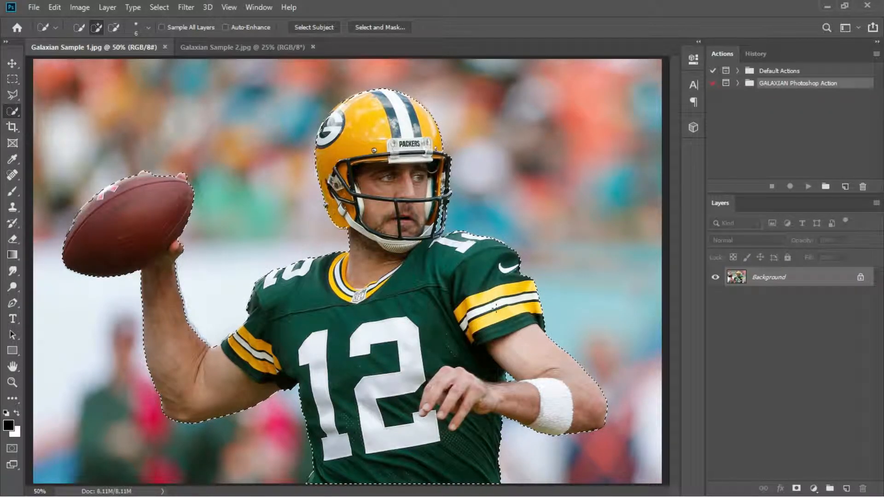
{"action": "left_click", "coordinate": [737, 83]}
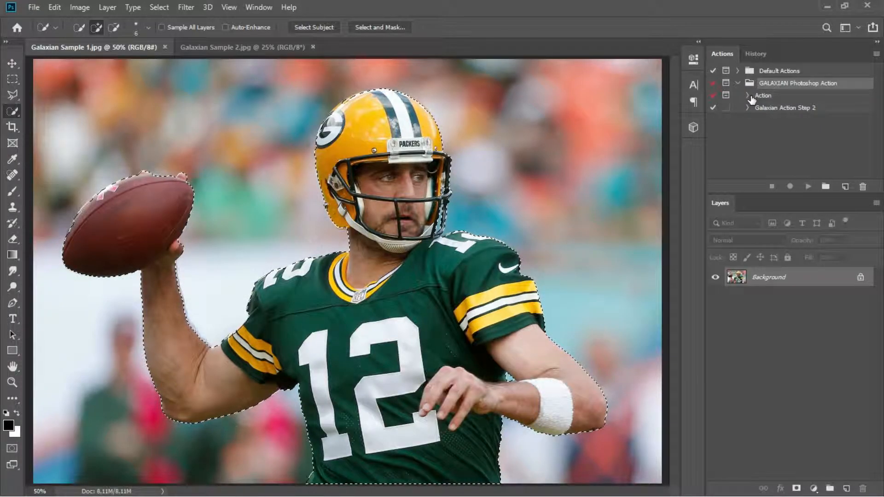
{"action": "left_click", "coordinate": [748, 96]}
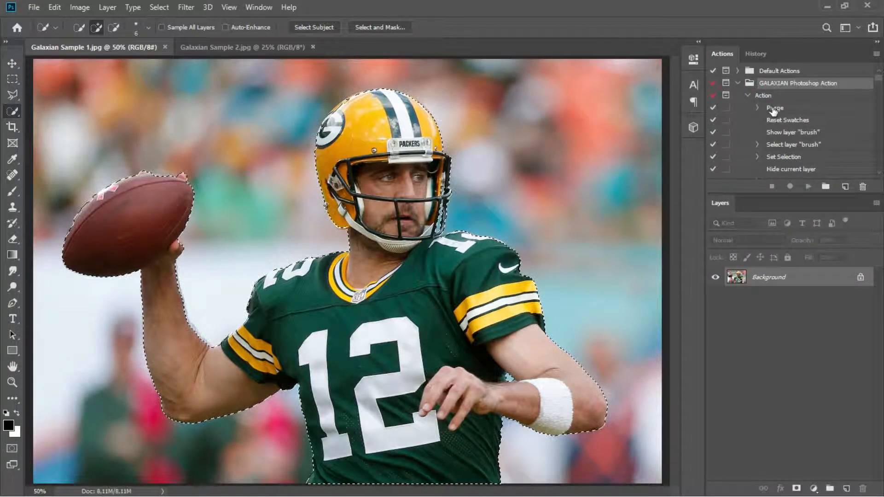
{"action": "scroll", "coordinate": [774, 113], "scroll_direction": "down", "scroll_amount": 4}
{"action": "scroll", "coordinate": [786, 123], "scroll_direction": "down", "scroll_amount": 3}
{"action": "scroll", "coordinate": [786, 122], "scroll_direction": "up", "scroll_amount": 6}
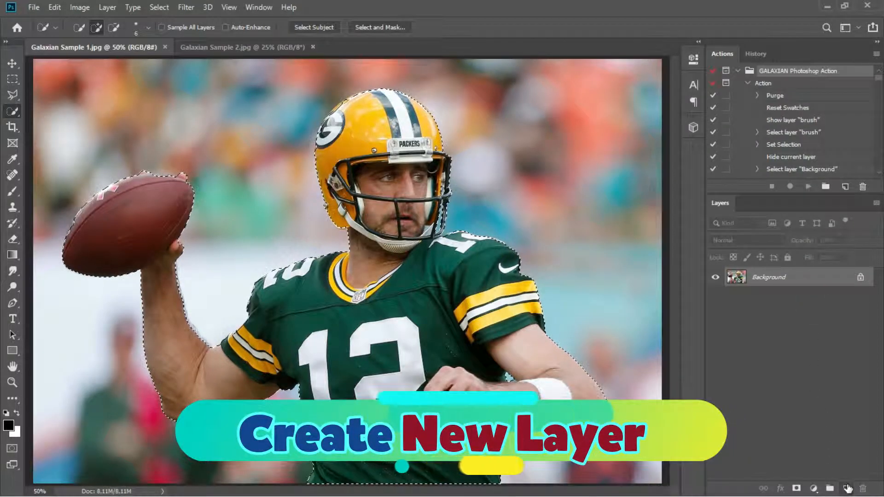
Create a new layer above the Background and name it "brush".
{"action": "left_click", "coordinate": [847, 488]}
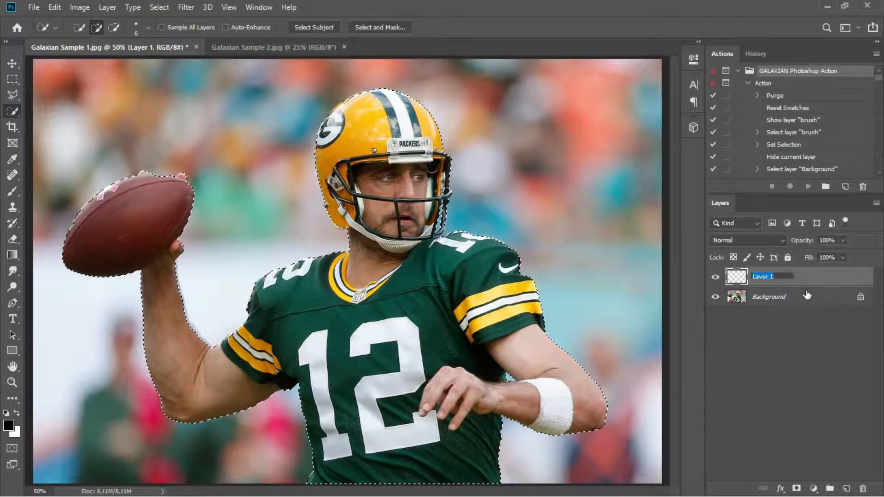
{"action": "type", "text": "brush"}
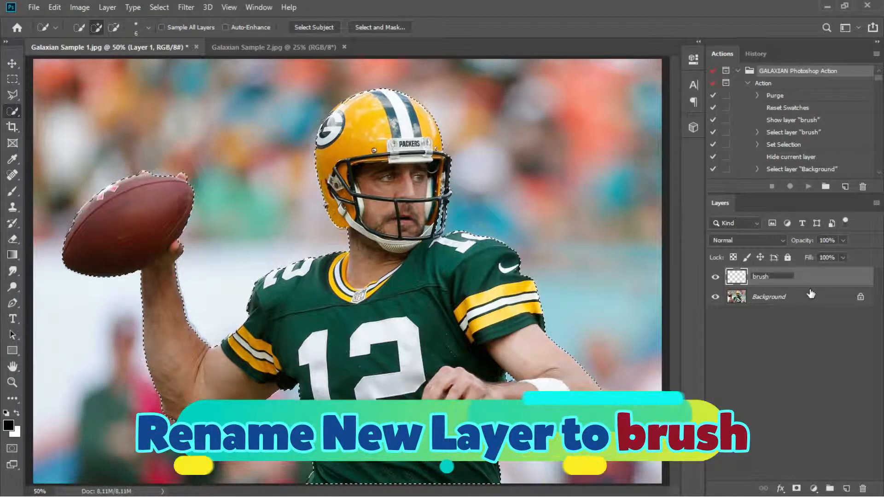
{"action": "key", "text": "Return"}
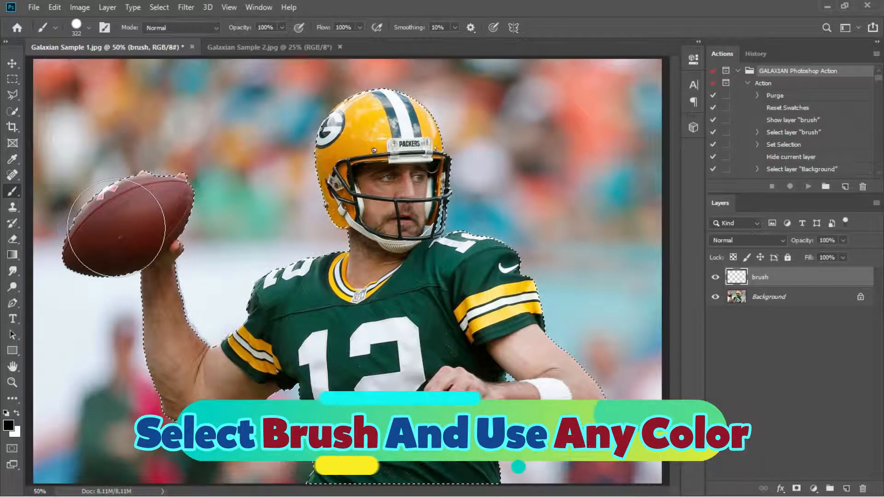
Set the foreground color to purple, hex ac03fb, for the Brush tool.
{"action": "left_click", "coordinate": [8, 427]}
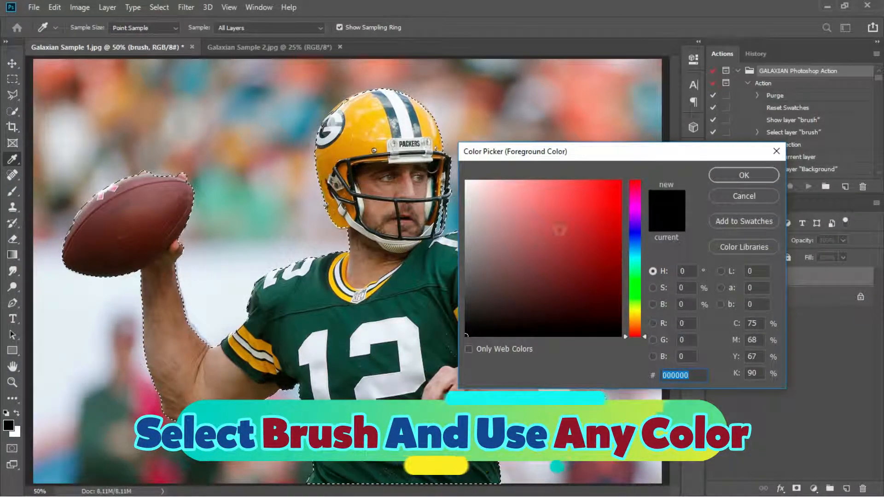
{"action": "left_click", "coordinate": [634, 214]}
{"action": "left_click", "coordinate": [620, 182]}
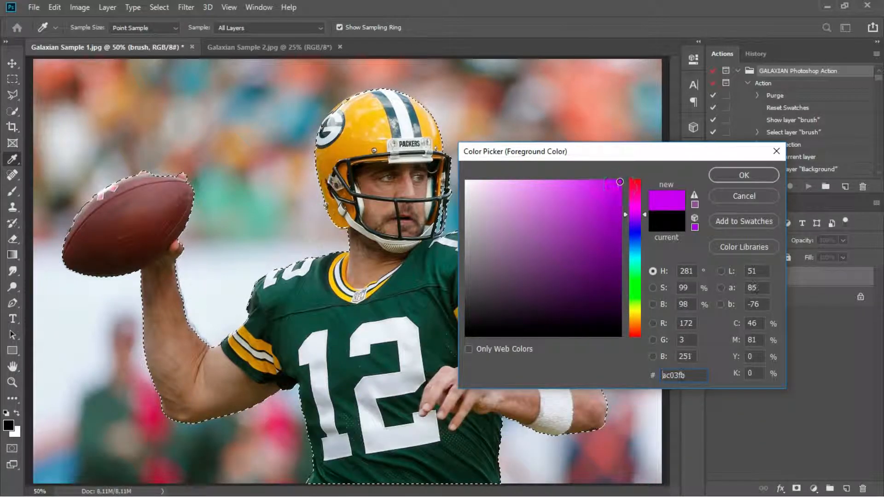
{"action": "left_click", "coordinate": [733, 175]}
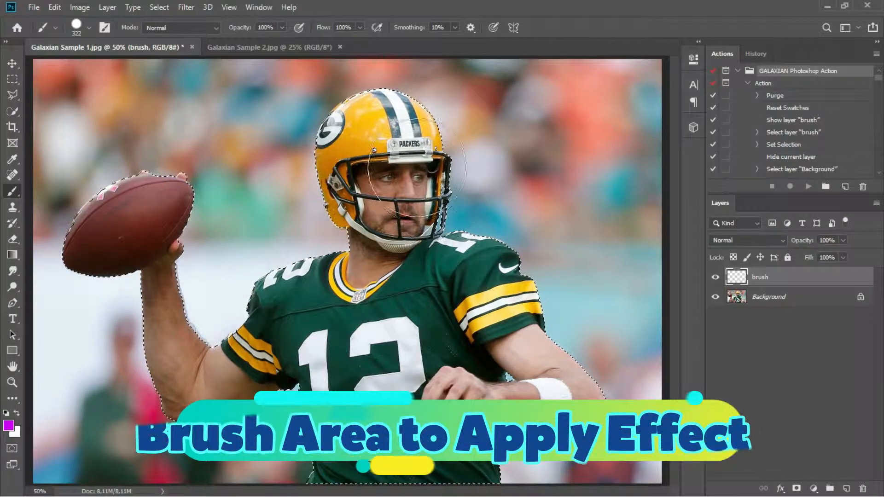
Paint over the entire selected player on the brush layer with the purple brush, and deselect the area.
{"action": "mouse_move", "coordinate": [458, 138]}
{"action": "left_mouse_down"}
{"action": "mouse_move", "coordinate": [344, 134]}
{"action": "mouse_move", "coordinate": [316, 177]}
{"action": "mouse_move", "coordinate": [239, 199]}
{"action": "mouse_move", "coordinate": [135, 210]}
{"action": "mouse_move", "coordinate": [97, 237]}
{"action": "mouse_move", "coordinate": [107, 252]}
{"action": "mouse_move", "coordinate": [161, 242]}
{"action": "mouse_move", "coordinate": [161, 358]}
{"action": "mouse_move", "coordinate": [178, 383]}
{"action": "mouse_move", "coordinate": [300, 325]}
{"action": "mouse_move", "coordinate": [367, 265]}
{"action": "mouse_move", "coordinate": [206, 308]}
{"action": "mouse_move", "coordinate": [359, 271]}
{"action": "mouse_move", "coordinate": [428, 219]}
{"action": "mouse_move", "coordinate": [378, 192]}
{"action": "mouse_move", "coordinate": [433, 285]}
{"action": "mouse_move", "coordinate": [479, 313]}
{"action": "mouse_move", "coordinate": [472, 244]}
{"action": "mouse_move", "coordinate": [543, 311]}
{"action": "mouse_move", "coordinate": [581, 388]}
{"action": "mouse_move", "coordinate": [580, 410]}
{"action": "mouse_move", "coordinate": [406, 406]}
{"action": "mouse_move", "coordinate": [470, 442]}
{"action": "mouse_move", "coordinate": [472, 455]}
{"action": "mouse_move", "coordinate": [298, 456]}
{"action": "mouse_move", "coordinate": [312, 419]}
{"action": "mouse_move", "coordinate": [424, 337]}
{"action": "left_mouse_up"}
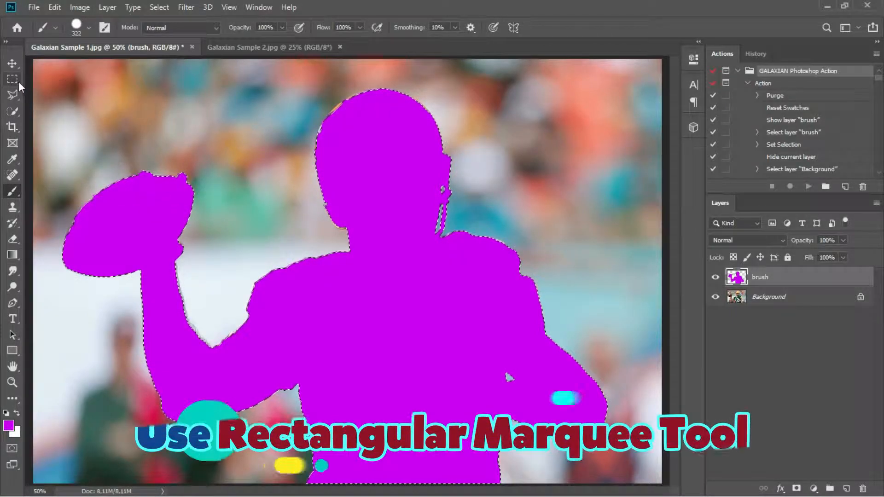
{"action": "left_click", "coordinate": [12, 79]}
{"action": "left_click", "coordinate": [396, 99]}
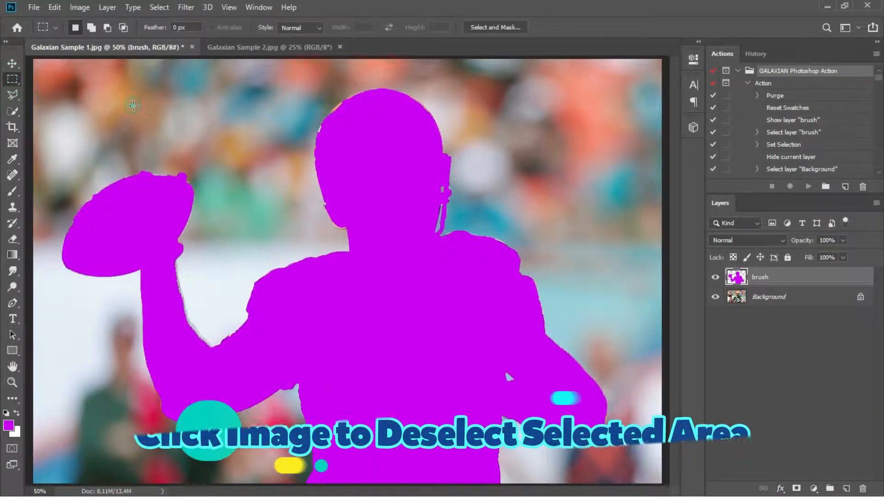
Play the first action of the GALAXIAN set through to its end and dismiss the closing message.
{"action": "left_click", "coordinate": [763, 83]}
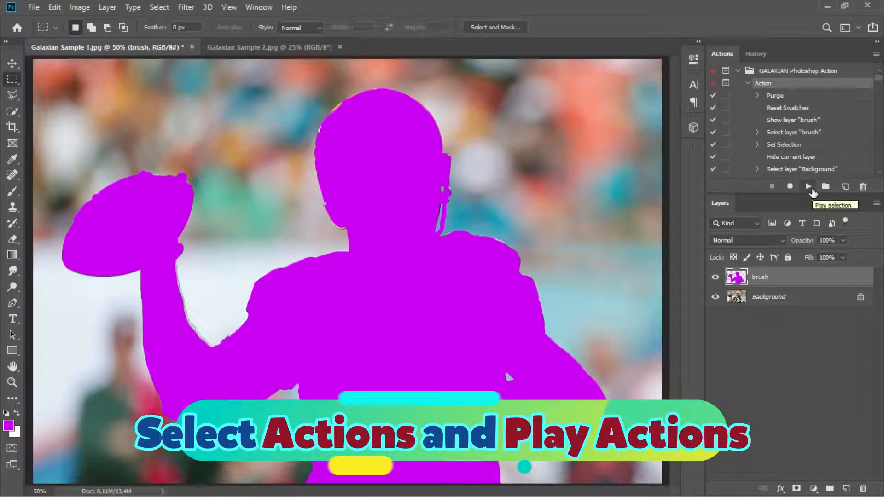
{"action": "left_click", "coordinate": [811, 188]}
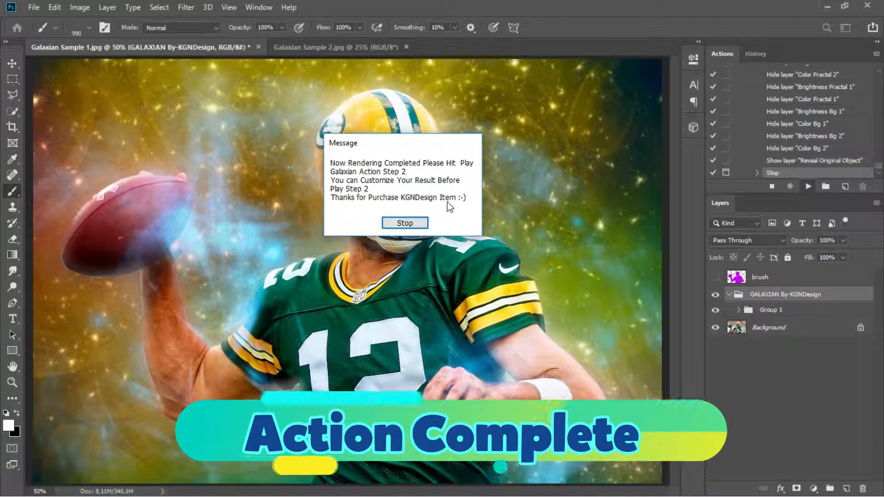
{"action": "left_click", "coordinate": [405, 223]}
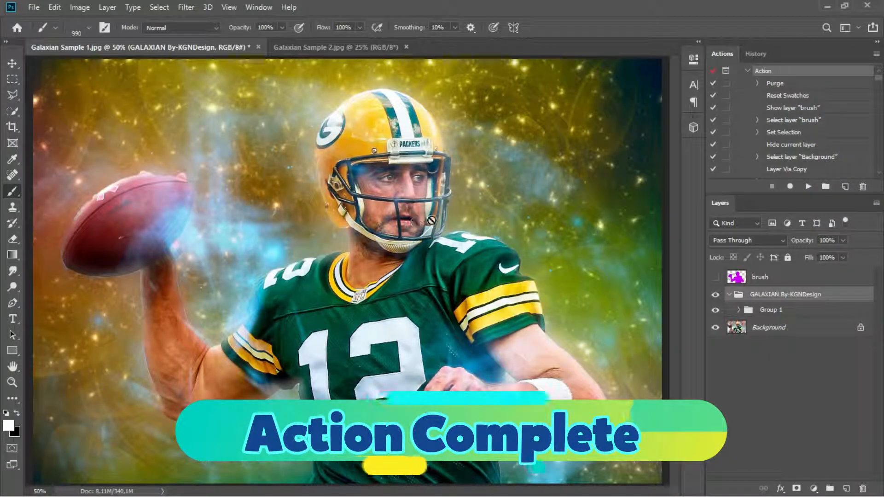
Try to play Galaxian Action Step 2 on the rendered image.
{"action": "left_click", "coordinate": [747, 71]}
{"action": "left_click", "coordinate": [760, 108]}
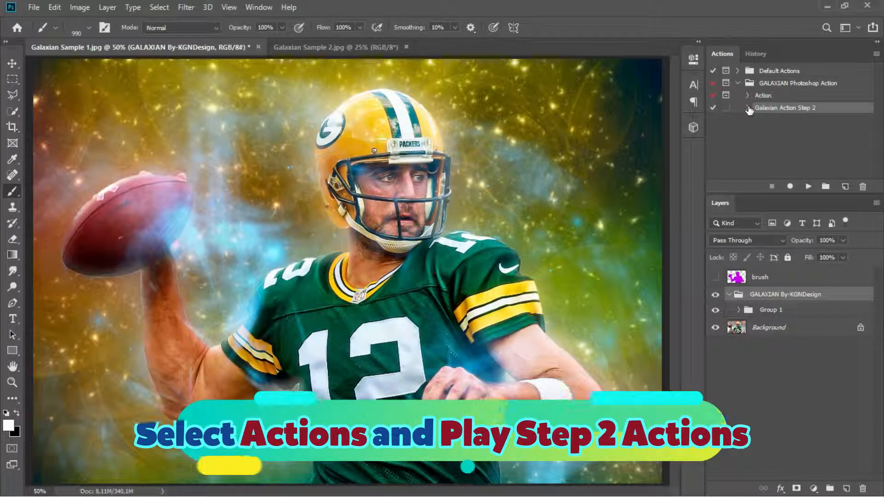
{"action": "left_click", "coordinate": [748, 107]}
{"action": "scroll", "coordinate": [773, 124], "scroll_direction": "down", "scroll_amount": 2}
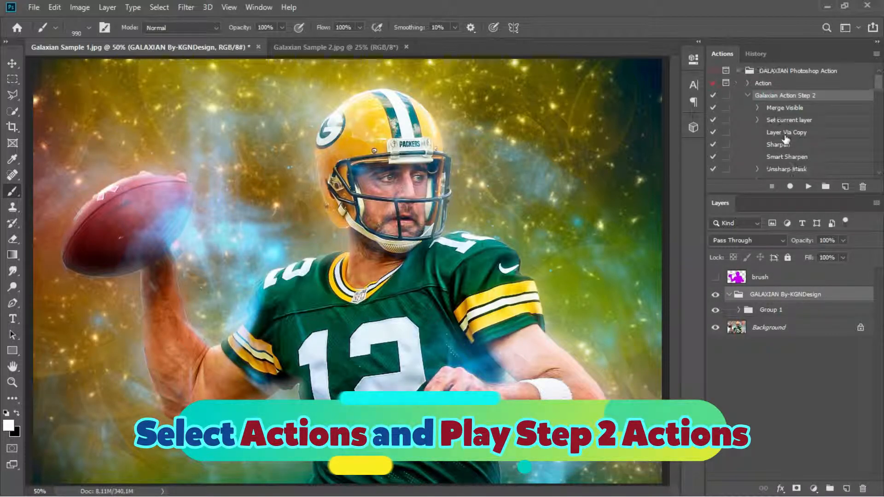
{"action": "scroll", "coordinate": [773, 123], "scroll_direction": "up", "scroll_amount": 2}
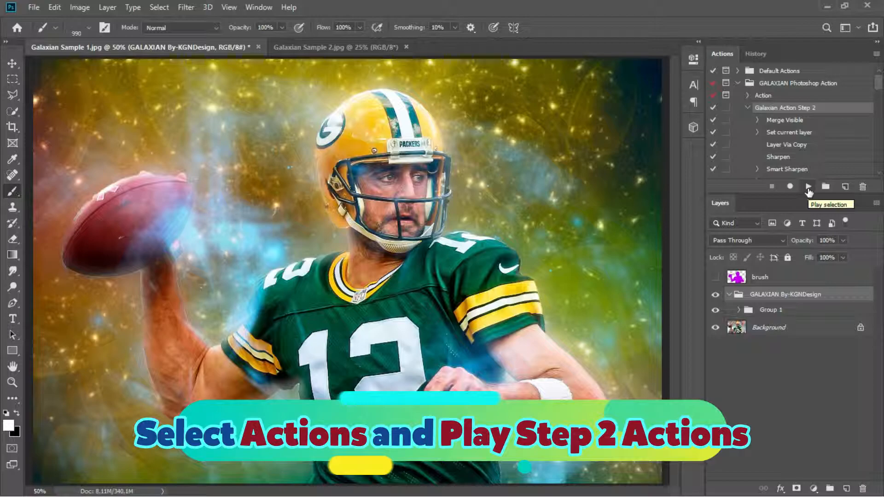
{"action": "left_click", "coordinate": [807, 186]}
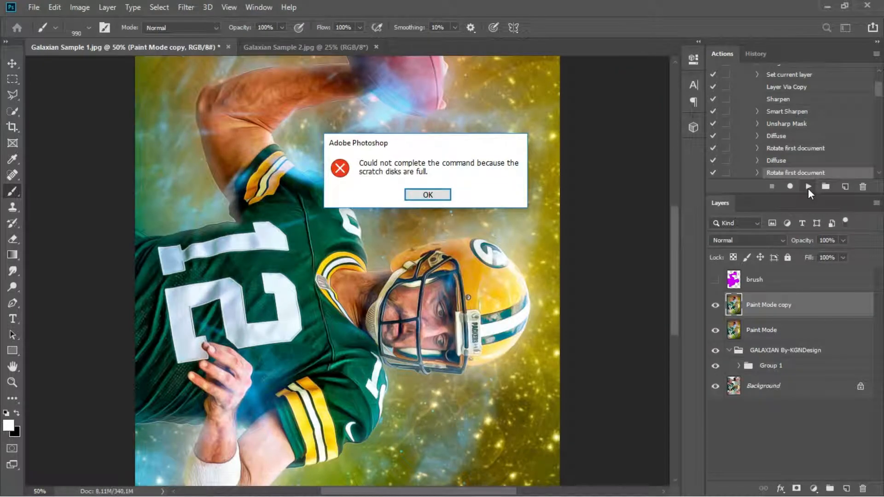
{"action": "left_click", "coordinate": [428, 195]}
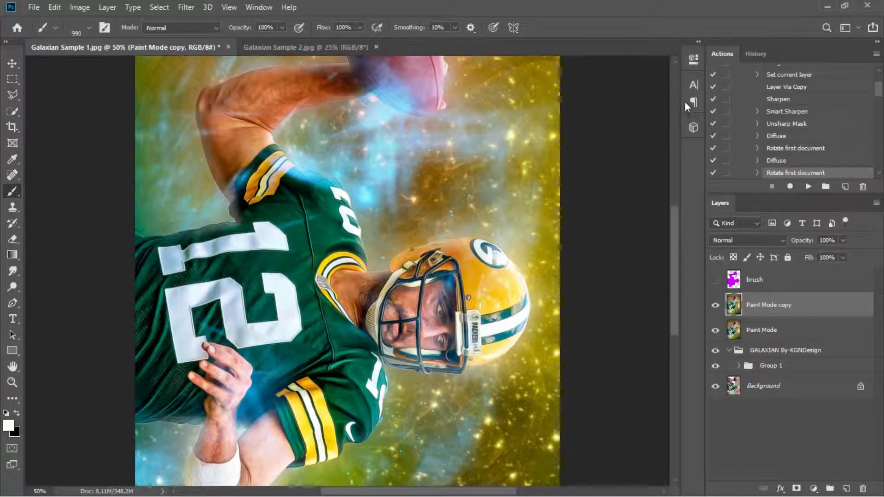
Step the document back through its history to the Bring To Front state recorded before the Step 2 action.
{"action": "left_click", "coordinate": [757, 55]}
{"action": "left_click_drag", "start_coordinate": [882, 162], "coordinate": [882, 122]}
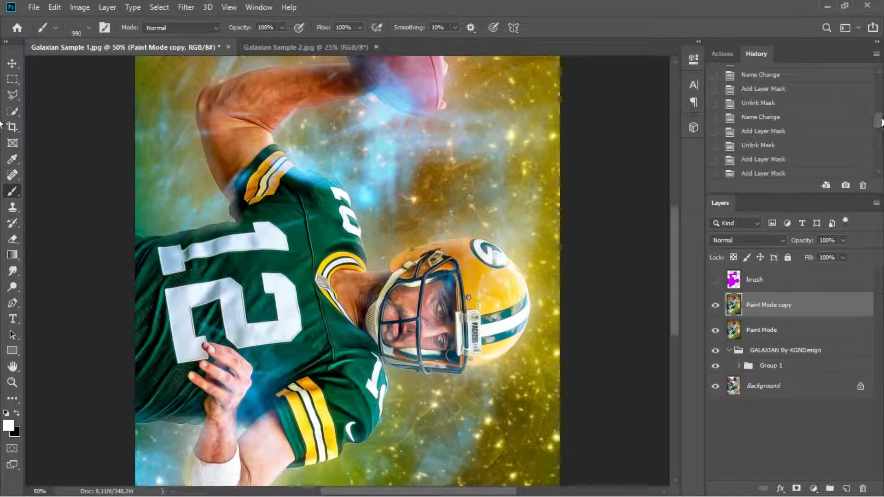
{"action": "left_click", "coordinate": [759, 145]}
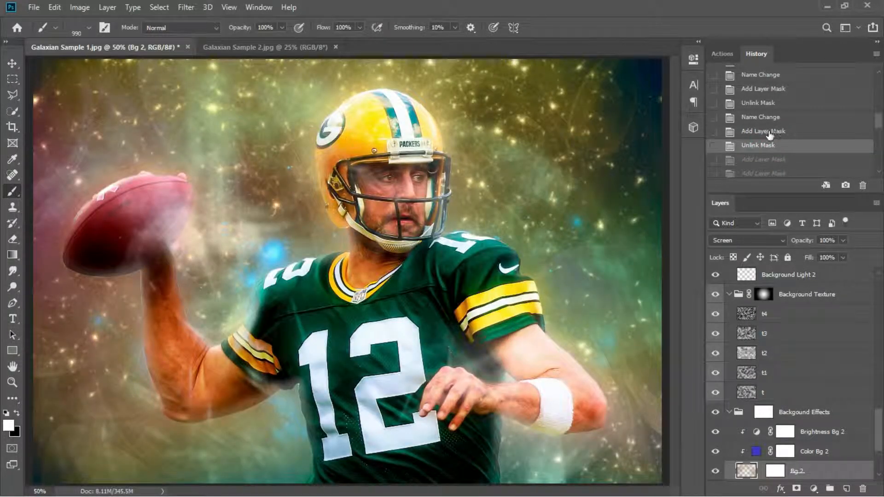
{"action": "scroll", "coordinate": [767, 162], "scroll_direction": "down", "scroll_amount": 1}
{"action": "left_click", "coordinate": [769, 144]}
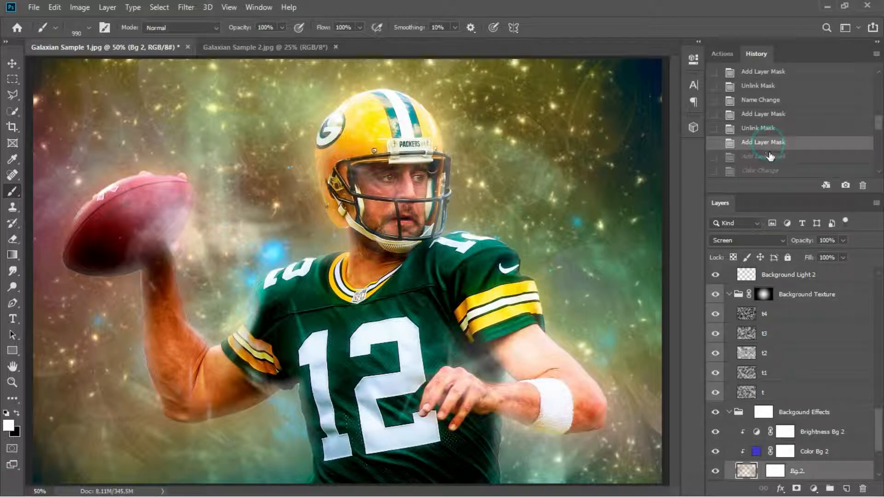
{"action": "left_click", "coordinate": [770, 156]}
{"action": "scroll", "coordinate": [768, 162], "scroll_direction": "down", "scroll_amount": 5}
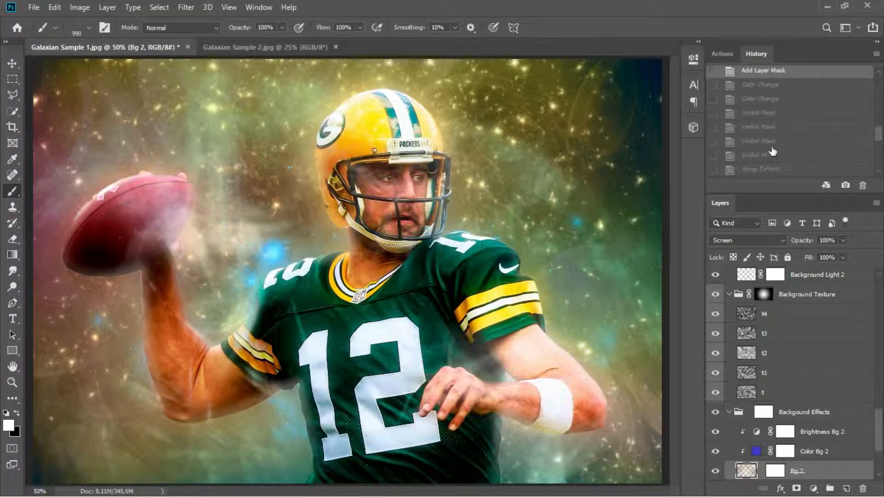
{"action": "left_click", "coordinate": [767, 171]}
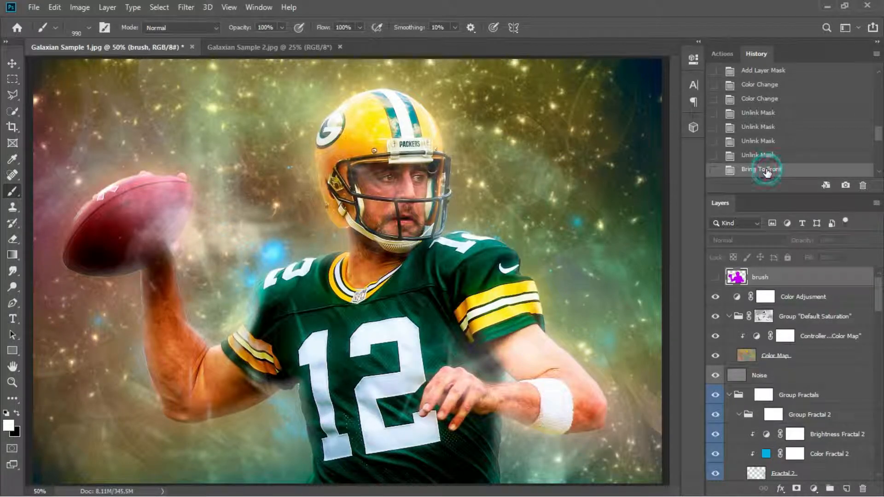
Step the document forward through its history to the last Delete Channel state, just before Stamp Visible.
{"action": "scroll", "coordinate": [767, 163], "scroll_direction": "down", "scroll_amount": 2}
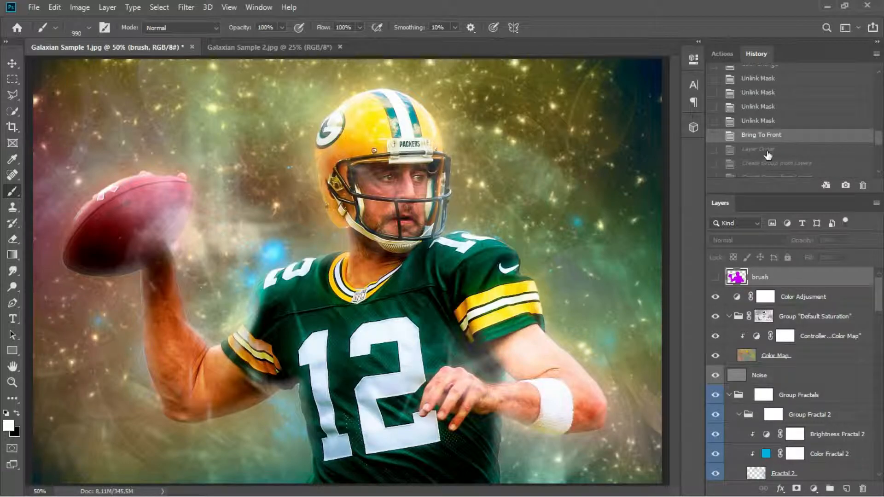
{"action": "left_click", "coordinate": [767, 150]}
{"action": "left_click", "coordinate": [770, 164]}
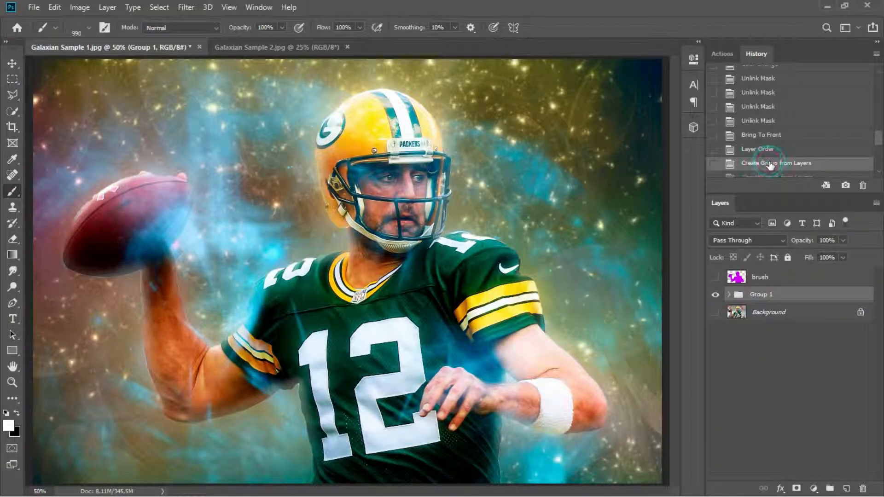
{"action": "scroll", "coordinate": [770, 164], "scroll_direction": "down", "scroll_amount": 3}
{"action": "left_click", "coordinate": [766, 133]}
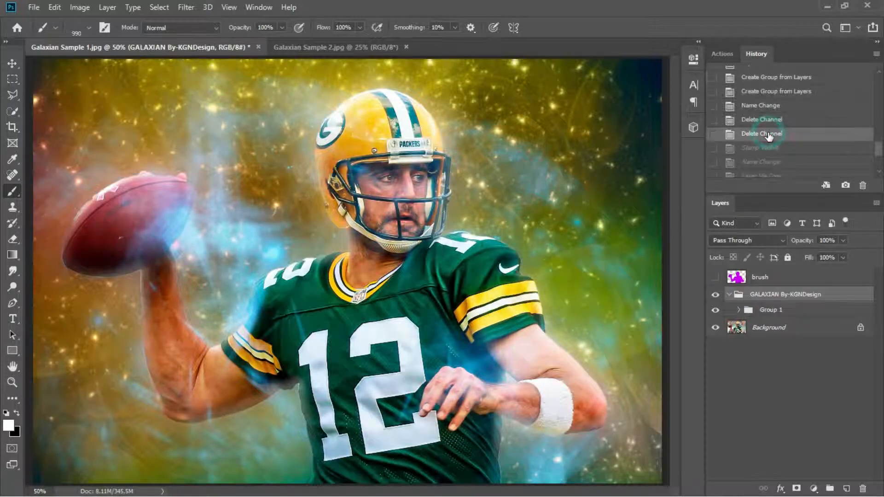
{"action": "left_click", "coordinate": [767, 150]}
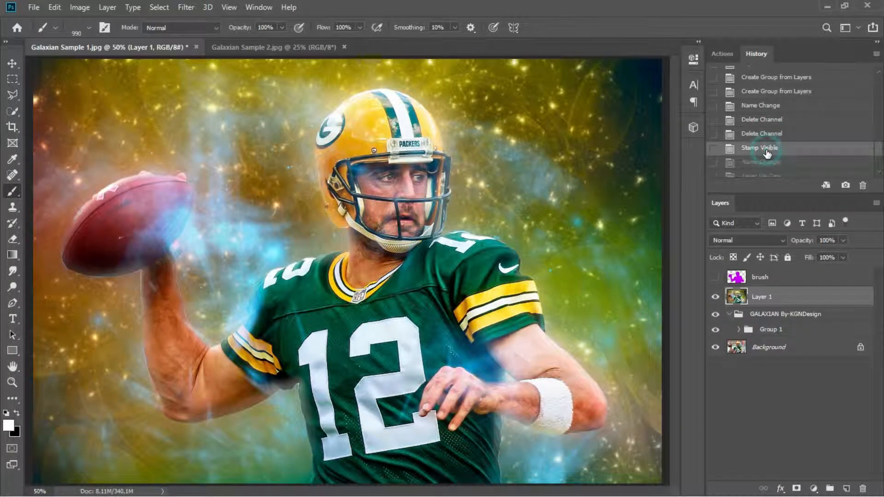
{"action": "left_click", "coordinate": [764, 134]}
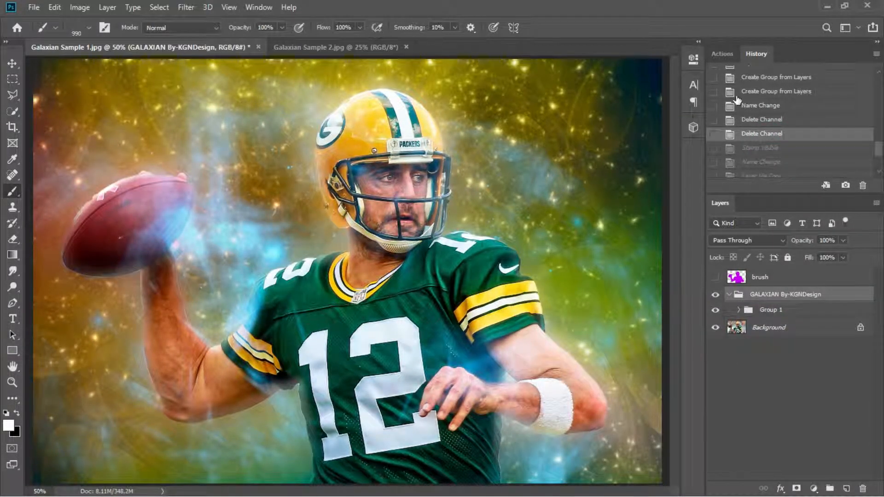
{"action": "left_click", "coordinate": [725, 54]}
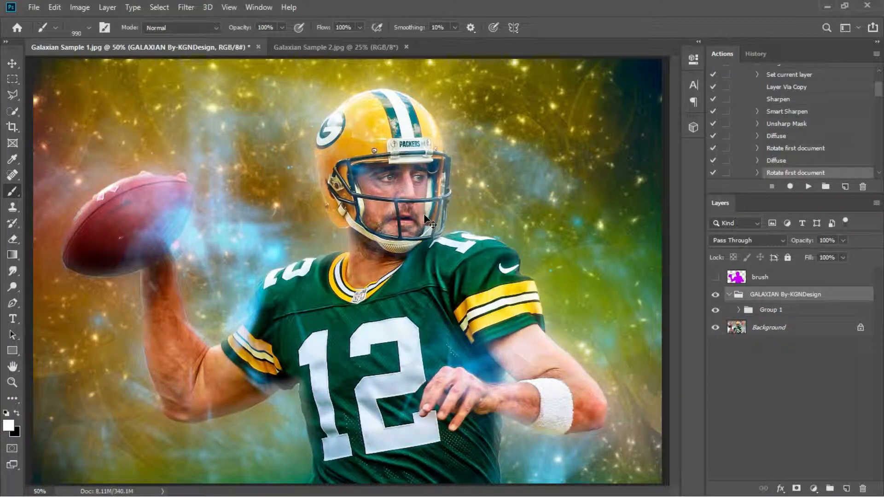
Try to resize the image to a width of 1280 pixels.
{"action": "key", "text": "ctrl+alt+i"}
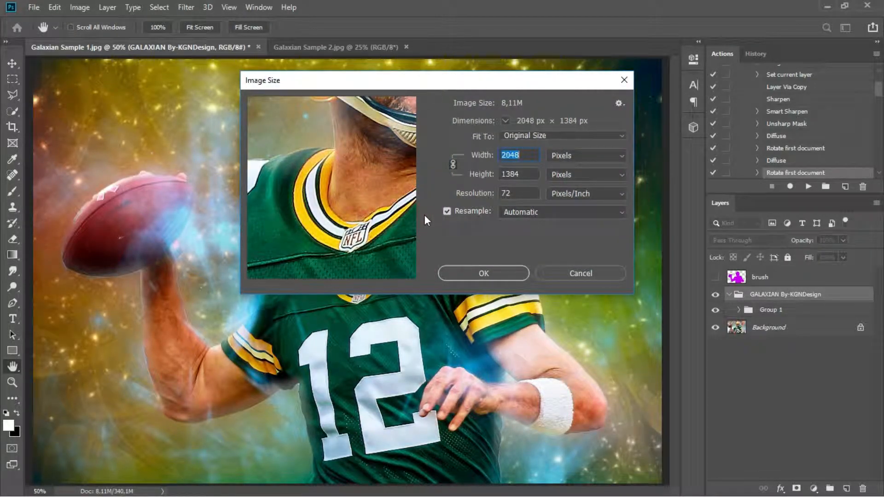
{"action": "type", "text": "1280"}
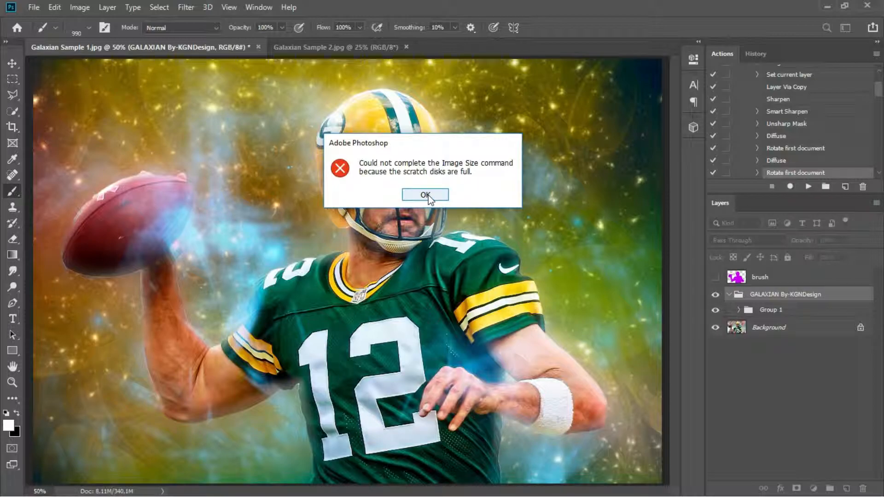
{"action": "left_click", "coordinate": [426, 195]}
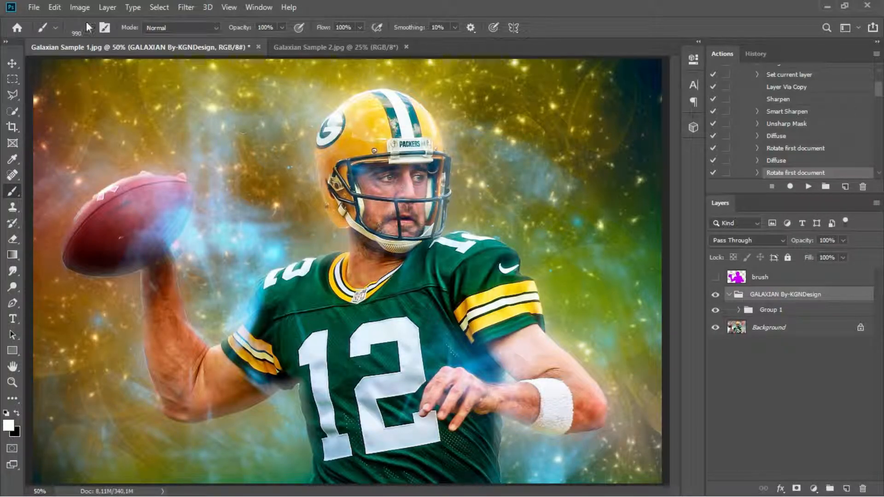
Save a copy of the image as a JPEG named "Galaxian Sample 1 after" in the Galaxian folder.
{"action": "left_click", "coordinate": [37, 7]}
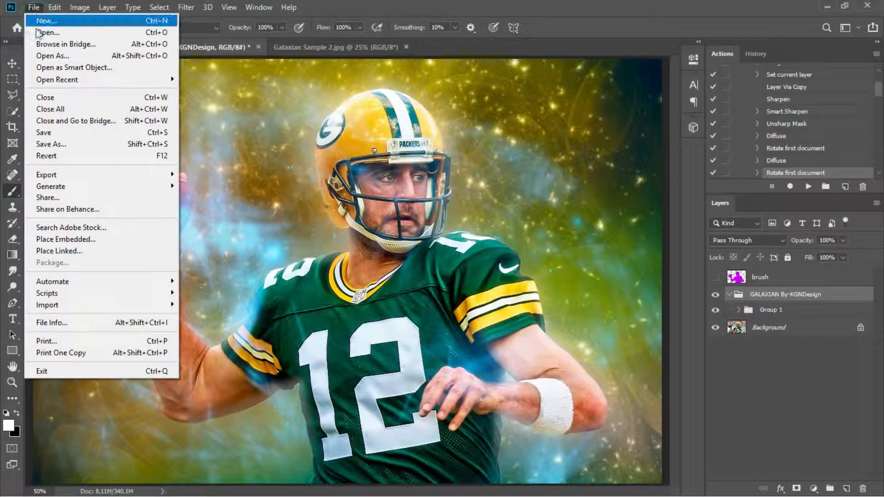
{"action": "left_click", "coordinate": [65, 144]}
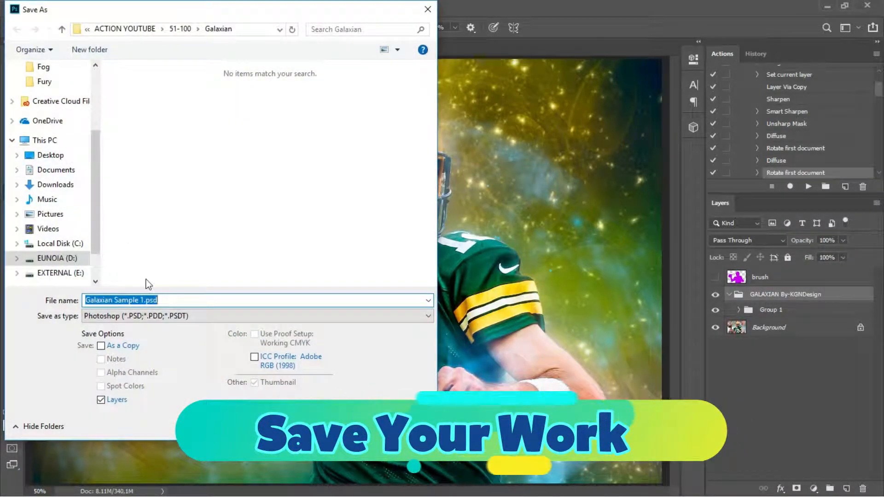
{"action": "left_click_drag", "start_coordinate": [141, 300], "coordinate": [169, 300]}
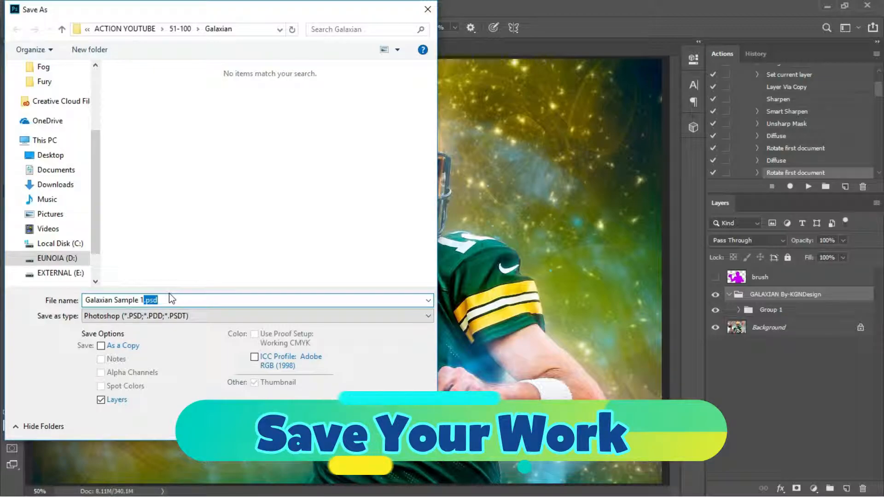
{"action": "type", "text": "after"}
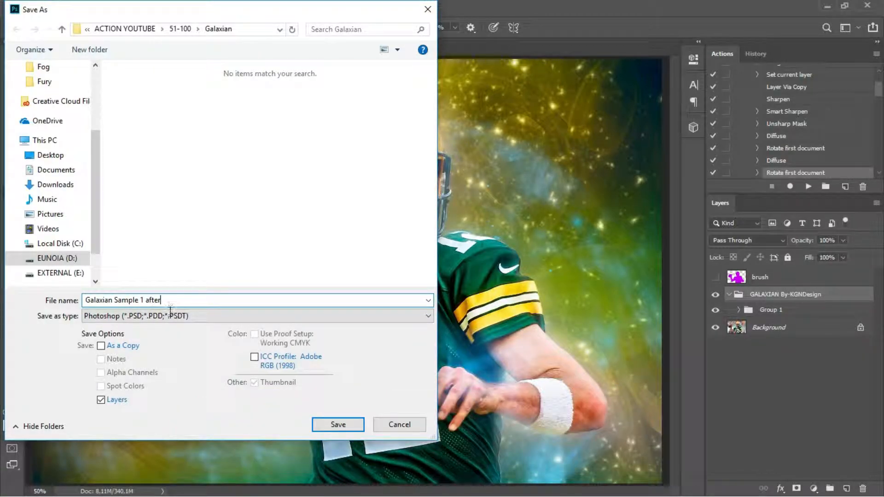
{"action": "left_click", "coordinate": [170, 316]}
{"action": "left_click", "coordinate": [175, 202]}
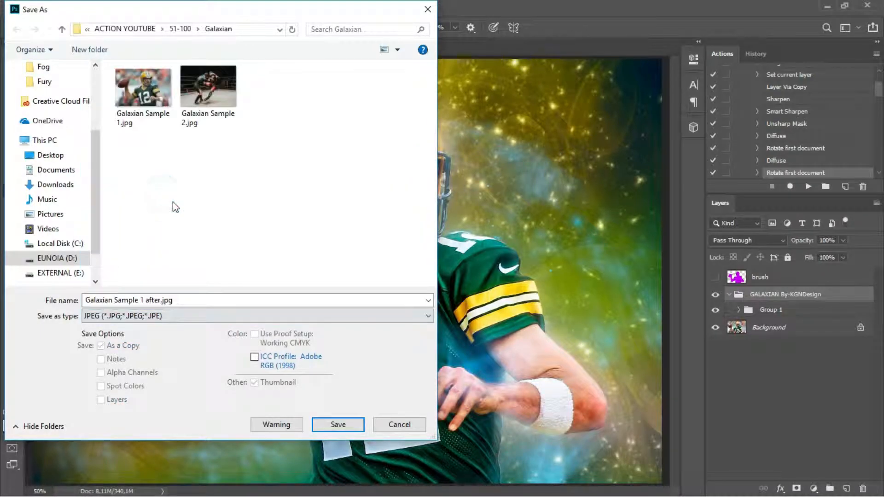
{"action": "left_click", "coordinate": [336, 424]}
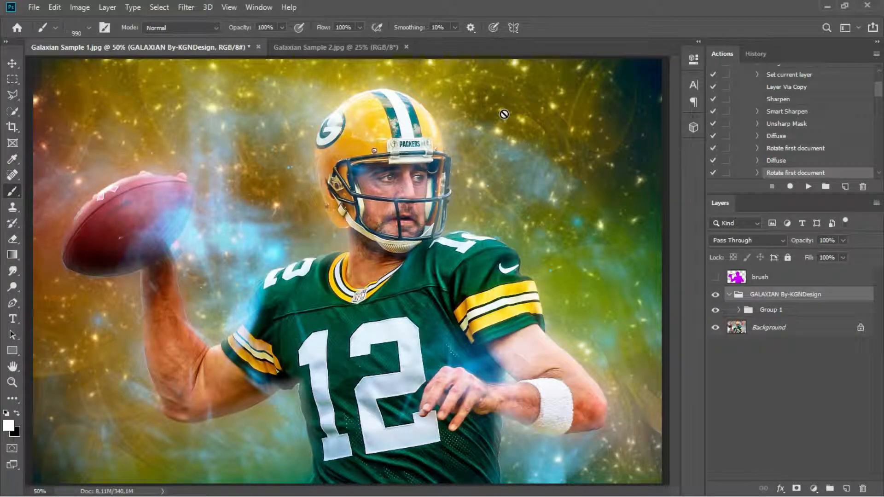
Close Galaxian Sample 1.jpg without saving its changes, leaving Galaxian Sample 2.jpg open.
{"action": "left_click", "coordinate": [355, 47]}
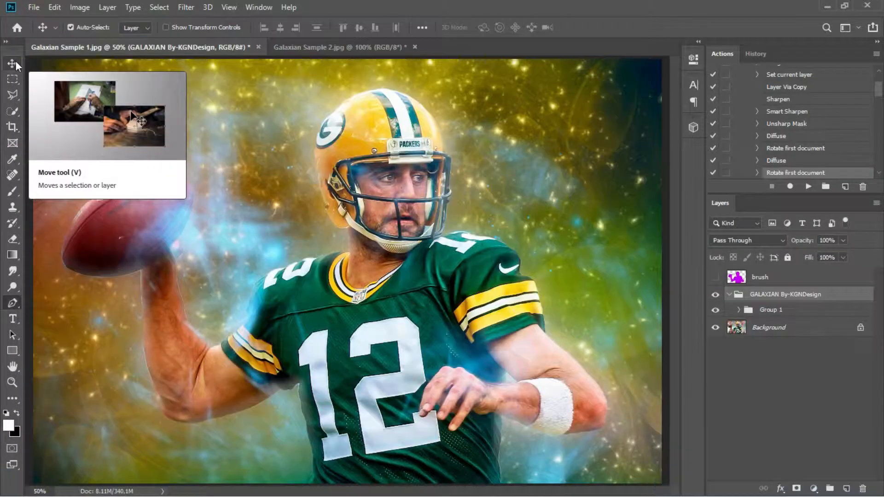
{"action": "key", "text": "p"}
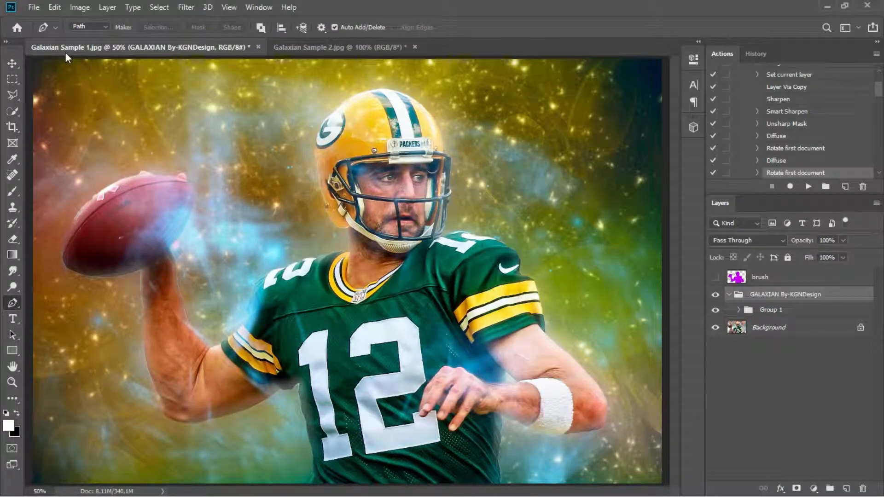
{"action": "left_click", "coordinate": [258, 47]}
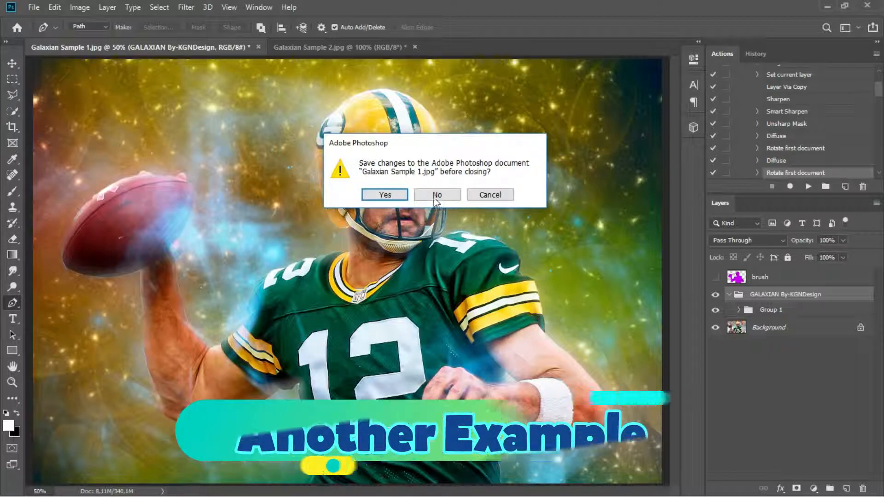
{"action": "left_click", "coordinate": [436, 196]}
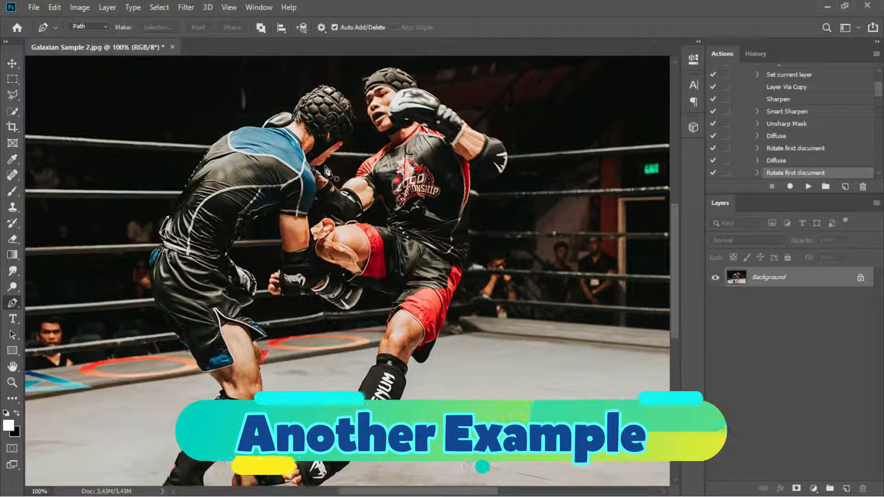
Collapse the Galaxian Action Step 2 commands and select the GALAXIAN Photoshop Action set.
{"action": "left_click", "coordinate": [879, 88]}
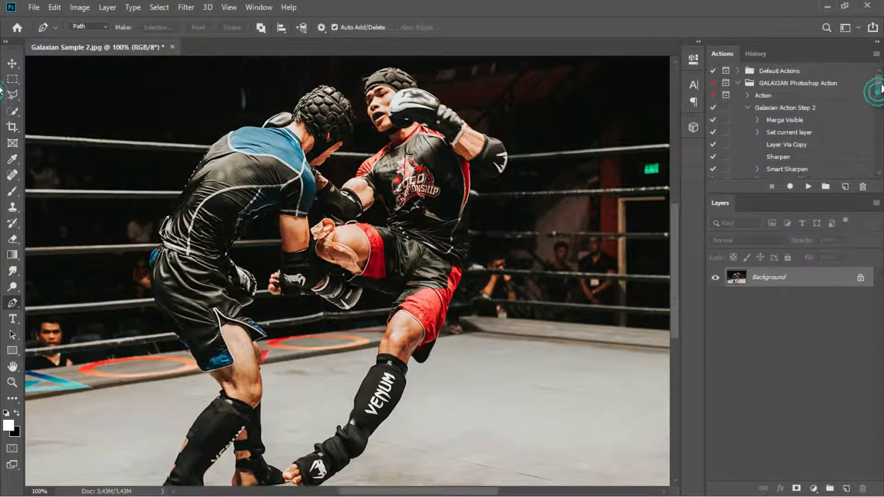
{"action": "left_click", "coordinate": [748, 107]}
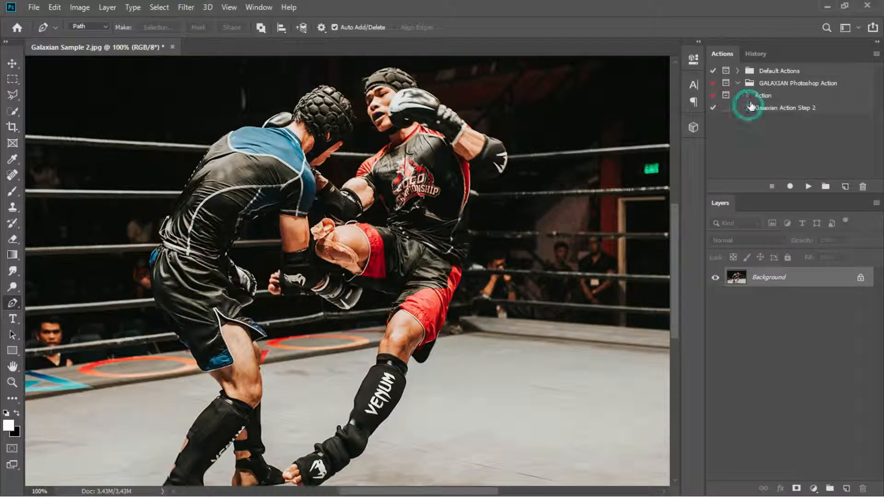
{"action": "left_click", "coordinate": [769, 86]}
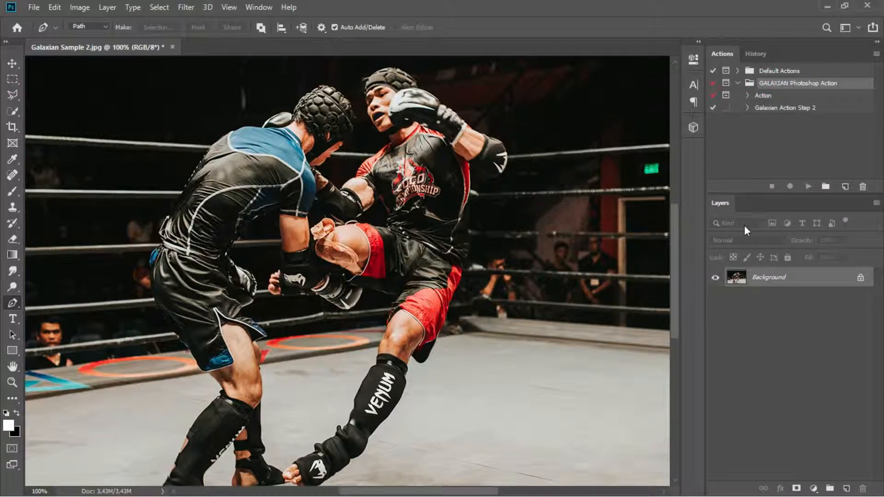
Select the fighter in the blue and black shirt, including his legs and feet, with the Quick Selection tool.
{"action": "left_click", "coordinate": [14, 109]}
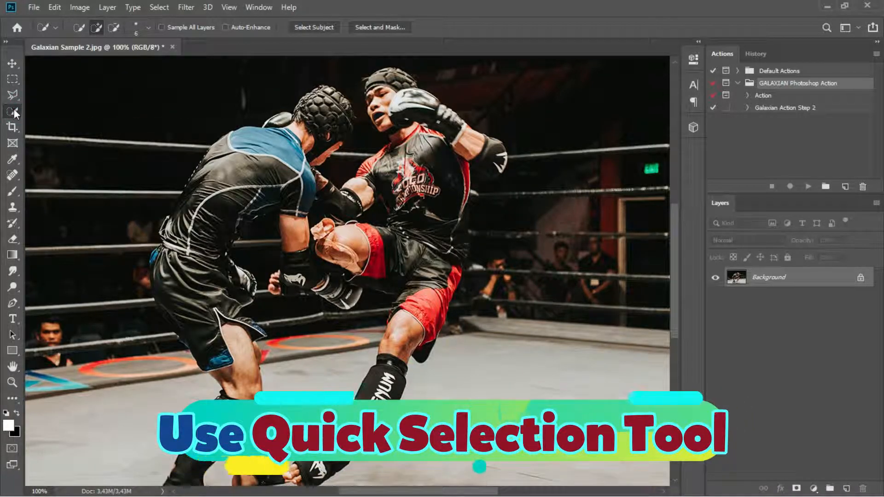
{"action": "right_click", "coordinate": [15, 109]}
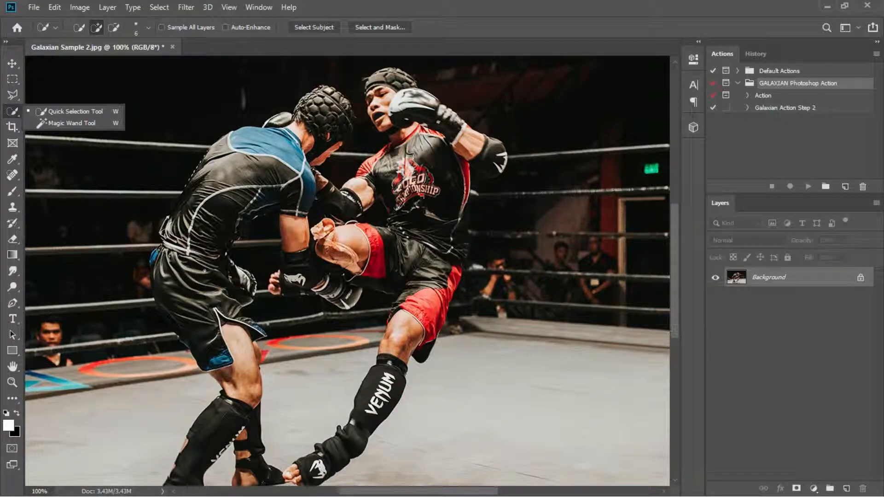
{"action": "left_click", "coordinate": [215, 309]}
{"action": "left_click_drag", "start_coordinate": [215, 310], "coordinate": [208, 278]}
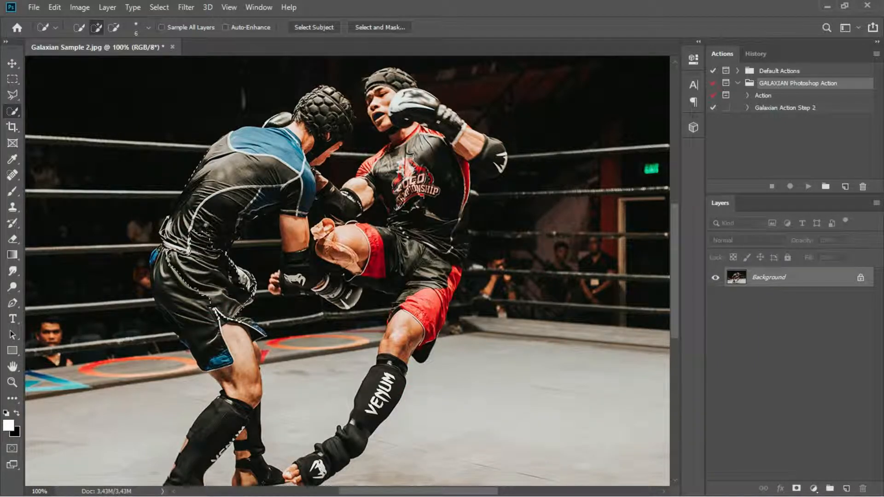
{"action": "left_click_drag", "start_coordinate": [211, 428], "coordinate": [257, 330]}
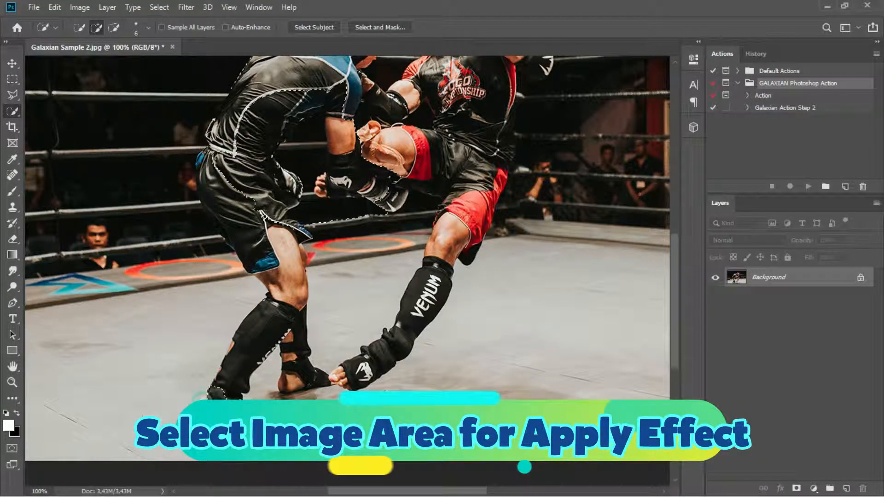
{"action": "left_click_drag", "start_coordinate": [201, 396], "coordinate": [241, 370]}
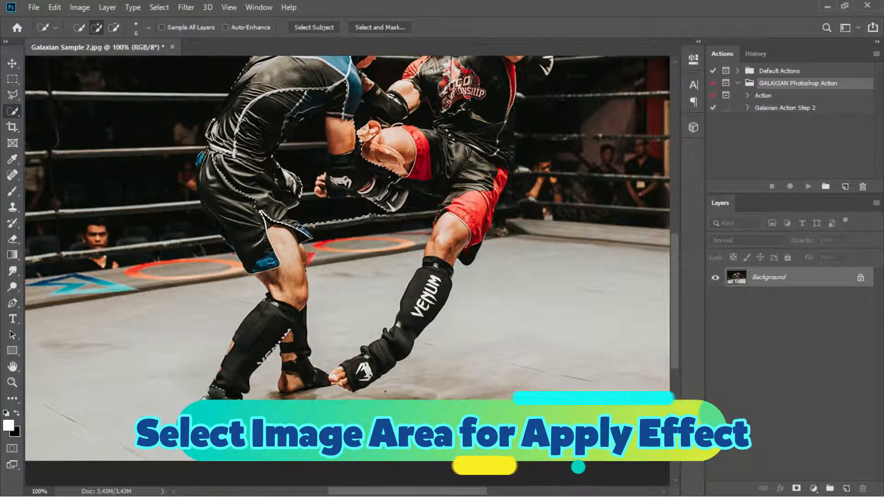
{"action": "left_click", "coordinate": [245, 362]}
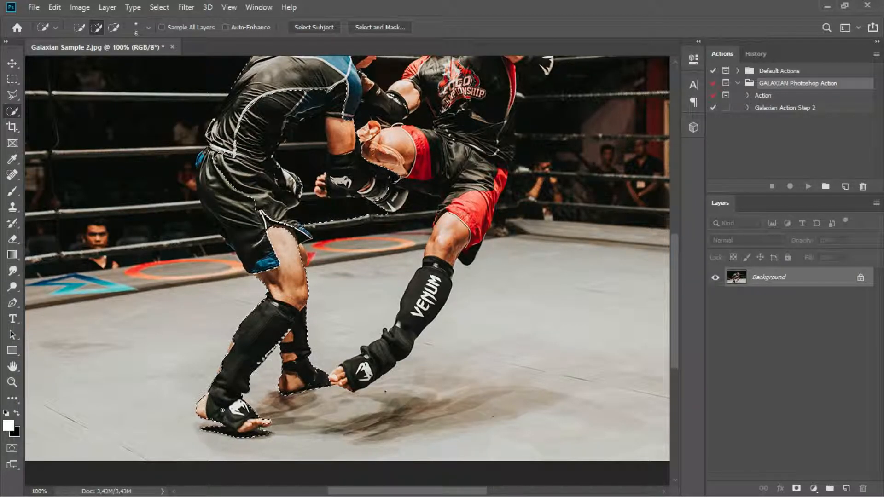
Remove the floor shadow beneath the blue-shirted fighter's front foot from the selection.
{"action": "scroll", "coordinate": [222, 405], "scroll_direction": "up", "scroll_amount": 2}
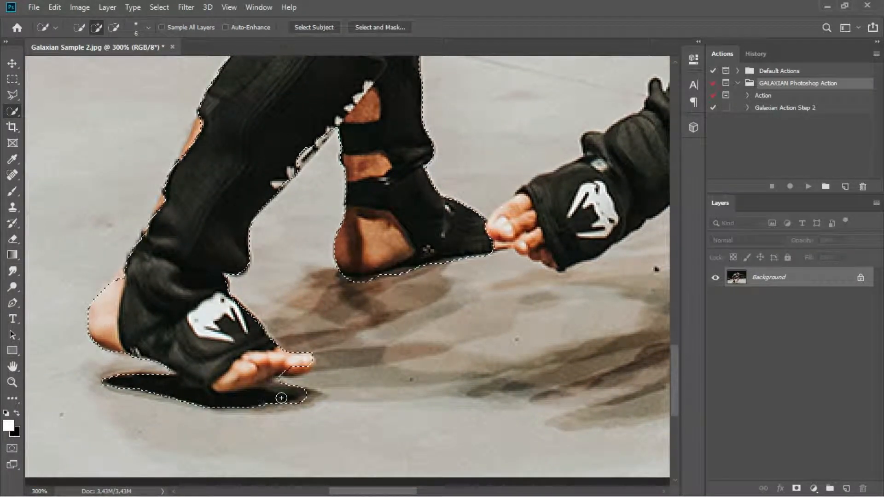
{"action": "mouse_move", "coordinate": [284, 393]}
{"action": "left_mouse_down"}
{"action": "mouse_move", "coordinate": [278, 385]}
{"action": "mouse_move", "coordinate": [258, 401]}
{"action": "mouse_move", "coordinate": [223, 405]}
{"action": "mouse_move", "coordinate": [172, 387]}
{"action": "mouse_move", "coordinate": [172, 377]}
{"action": "mouse_move", "coordinate": [136, 385]}
{"action": "left_mouse_up"}
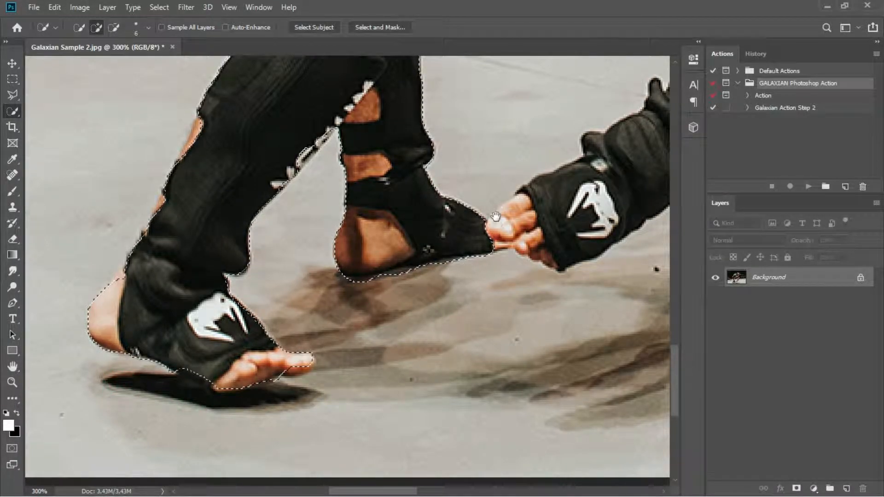
{"action": "scroll", "coordinate": [496, 214], "scroll_direction": "up", "scroll_amount": 5}
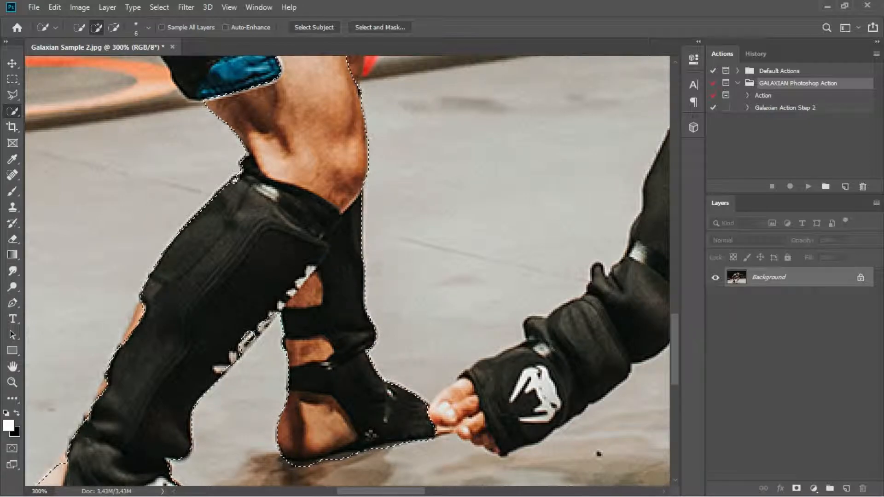
Remove the ring ropes and dark background behind the blue-shirted fighter's black shorts from the selection, following the shorts' outline.
{"action": "mouse_move", "coordinate": [145, 304]}
{"action": "left_mouse_down"}
{"action": "mouse_move", "coordinate": [107, 388]}
{"action": "mouse_move", "coordinate": [148, 336]}
{"action": "left_mouse_up"}
{"action": "left_click_drag", "start_coordinate": [303, 225], "coordinate": [322, 392]}
{"action": "mouse_move", "coordinate": [350, 221]}
{"action": "left_mouse_down"}
{"action": "mouse_move", "coordinate": [369, 318]}
{"action": "mouse_move", "coordinate": [369, 258]}
{"action": "mouse_move", "coordinate": [379, 260]}
{"action": "mouse_move", "coordinate": [390, 244]}
{"action": "mouse_move", "coordinate": [387, 257]}
{"action": "left_mouse_up"}
{"action": "mouse_move", "coordinate": [245, 340]}
{"action": "left_mouse_down"}
{"action": "mouse_move", "coordinate": [214, 362]}
{"action": "mouse_move", "coordinate": [168, 175]}
{"action": "left_mouse_up"}
{"action": "left_click_drag", "start_coordinate": [227, 148], "coordinate": [337, 323]}
{"action": "left_click", "coordinate": [179, 263]}
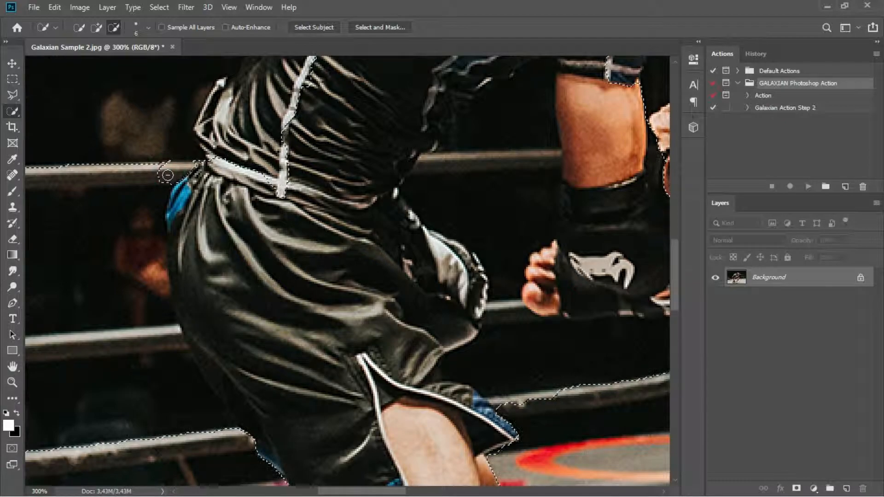
{"action": "left_click_drag", "start_coordinate": [166, 175], "coordinate": [151, 210]}
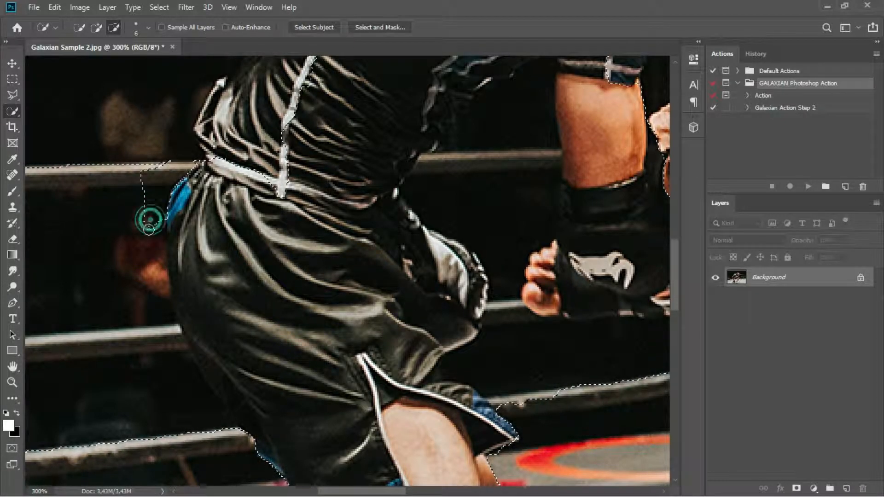
{"action": "left_click", "coordinate": [151, 274]}
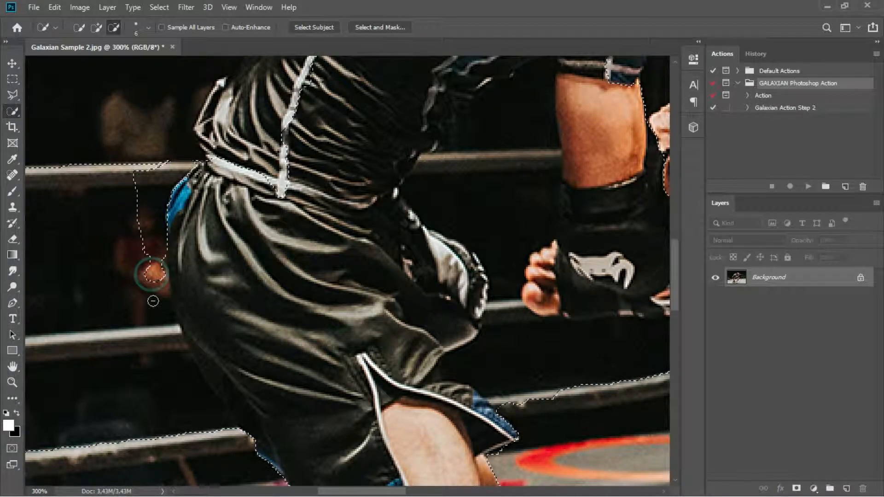
{"action": "mouse_move", "coordinate": [173, 327]}
{"action": "left_mouse_down"}
{"action": "mouse_move", "coordinate": [163, 303]}
{"action": "mouse_move", "coordinate": [165, 333]}
{"action": "mouse_move", "coordinate": [194, 355]}
{"action": "left_mouse_up"}
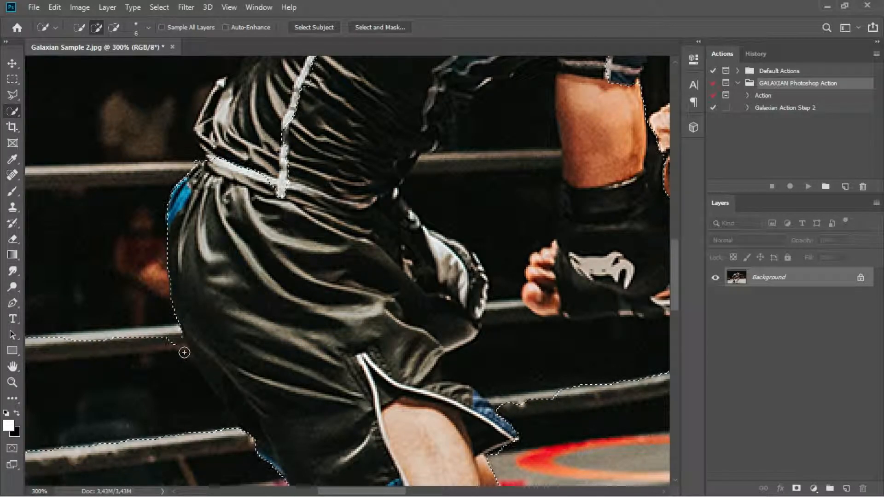
{"action": "mouse_move", "coordinate": [193, 362]}
{"action": "left_mouse_down"}
{"action": "mouse_move", "coordinate": [190, 372]}
{"action": "mouse_move", "coordinate": [210, 408]}
{"action": "left_mouse_up"}
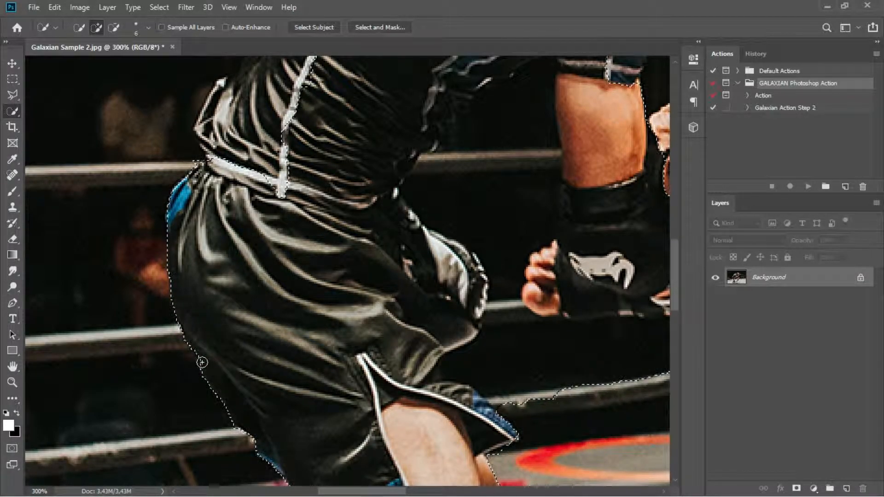
Refine the selection along the blue-shirted fighter's back, shoulder, glove and padded headgear.
{"action": "left_click_drag", "start_coordinate": [336, 273], "coordinate": [369, 484]}
{"action": "mouse_move", "coordinate": [248, 362]}
{"action": "left_mouse_down"}
{"action": "mouse_move", "coordinate": [246, 342]}
{"action": "mouse_move", "coordinate": [265, 310]}
{"action": "left_mouse_up"}
{"action": "mouse_move", "coordinate": [298, 258]}
{"action": "left_mouse_down"}
{"action": "mouse_move", "coordinate": [287, 258]}
{"action": "mouse_move", "coordinate": [325, 185]}
{"action": "left_mouse_up"}
{"action": "mouse_move", "coordinate": [405, 144]}
{"action": "left_mouse_down"}
{"action": "mouse_move", "coordinate": [335, 319]}
{"action": "mouse_move", "coordinate": [507, 250]}
{"action": "mouse_move", "coordinate": [378, 243]}
{"action": "mouse_move", "coordinate": [321, 266]}
{"action": "left_mouse_up"}
{"action": "left_click", "coordinate": [227, 348]}
{"action": "mouse_move", "coordinate": [435, 217]}
{"action": "left_mouse_down"}
{"action": "mouse_move", "coordinate": [280, 289]}
{"action": "mouse_move", "coordinate": [316, 276]}
{"action": "left_mouse_up"}
{"action": "mouse_move", "coordinate": [374, 280]}
{"action": "left_mouse_down"}
{"action": "mouse_move", "coordinate": [395, 233]}
{"action": "mouse_move", "coordinate": [426, 196]}
{"action": "mouse_move", "coordinate": [495, 234]}
{"action": "mouse_move", "coordinate": [501, 283]}
{"action": "mouse_move", "coordinate": [460, 323]}
{"action": "mouse_move", "coordinate": [423, 394]}
{"action": "left_mouse_up"}
{"action": "scroll", "coordinate": [433, 387], "scroll_direction": "right", "scroll_amount": 3}
{"action": "scroll", "coordinate": [433, 387], "scroll_direction": "down", "scroll_amount": 1}
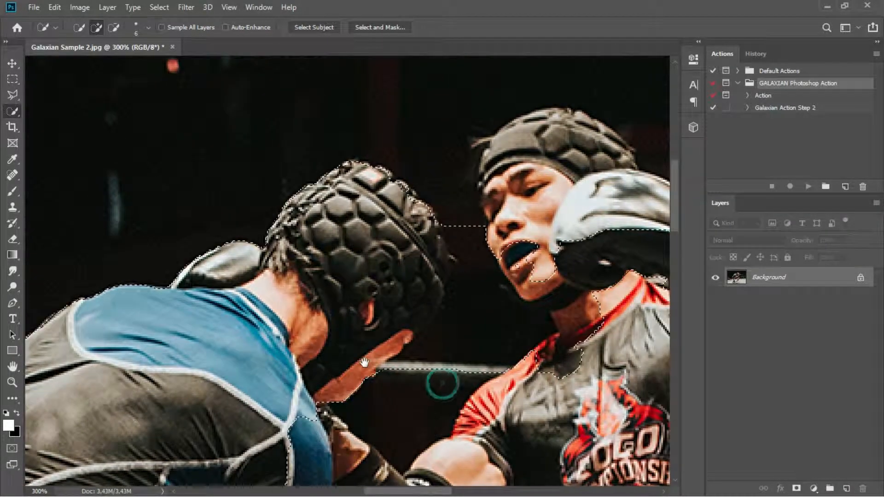
Subtract the dark background between the two fighters' heads from the selection, along the front of the blue-shirted fighter's headgear and face.
{"action": "key", "text": "alt"}
{"action": "key", "text": "bracketleft"}
{"action": "key", "text": "bracketleft"}
{"action": "key", "text": "bracketleft"}
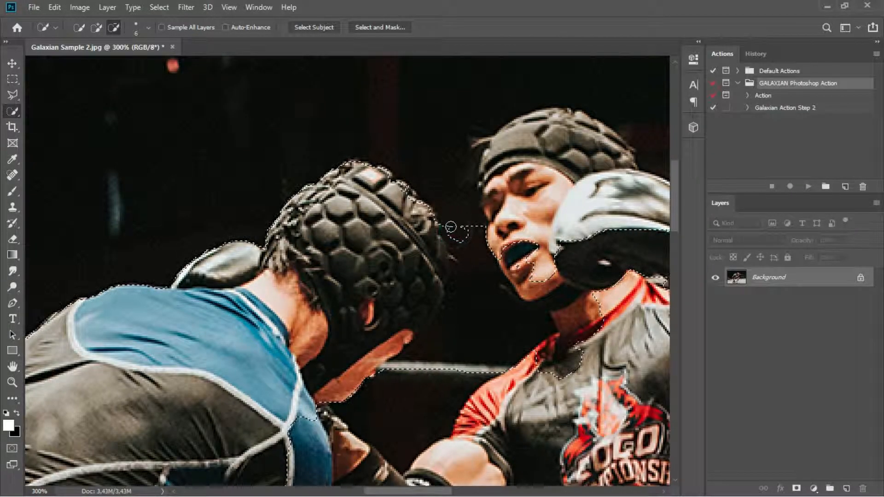
{"action": "mouse_move", "coordinate": [457, 237]}
{"action": "left_mouse_down", "text": "alt"}
{"action": "mouse_move", "coordinate": [466, 272]}
{"action": "mouse_move", "coordinate": [443, 349]}
{"action": "mouse_move", "coordinate": [392, 361]}
{"action": "left_mouse_up", "text": "alt"}
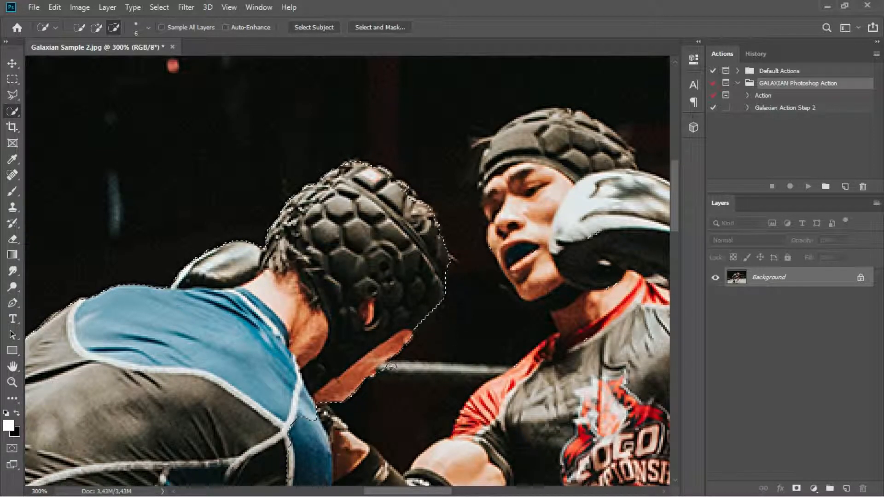
Add the blue sleeve and the neighbouring arm with the black elbow pad to the selection.
{"action": "left_click_drag", "start_coordinate": [385, 409], "coordinate": [399, 257]}
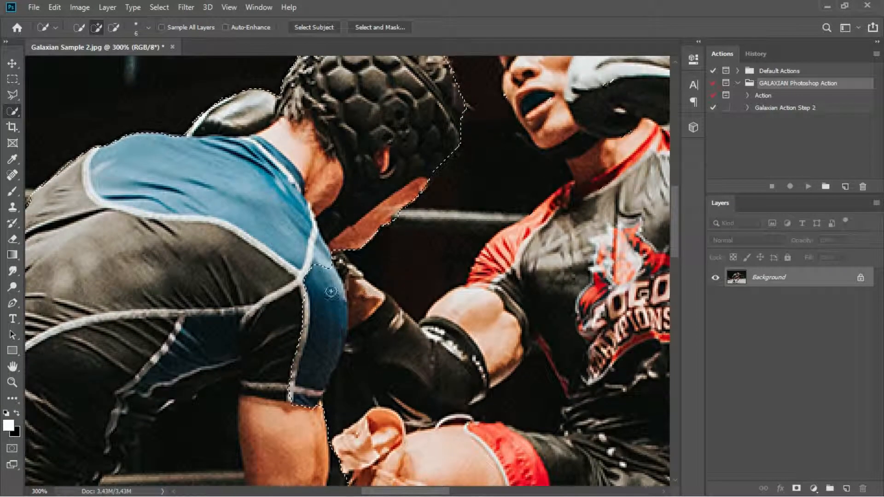
{"action": "mouse_move", "coordinate": [328, 314]}
{"action": "left_mouse_down"}
{"action": "mouse_move", "coordinate": [354, 315]}
{"action": "mouse_move", "coordinate": [357, 303]}
{"action": "mouse_move", "coordinate": [368, 312]}
{"action": "mouse_move", "coordinate": [339, 264]}
{"action": "mouse_move", "coordinate": [375, 306]}
{"action": "mouse_move", "coordinate": [385, 342]}
{"action": "mouse_move", "coordinate": [402, 352]}
{"action": "mouse_move", "coordinate": [410, 290]}
{"action": "left_mouse_up"}
{"action": "key", "text": "alt"}
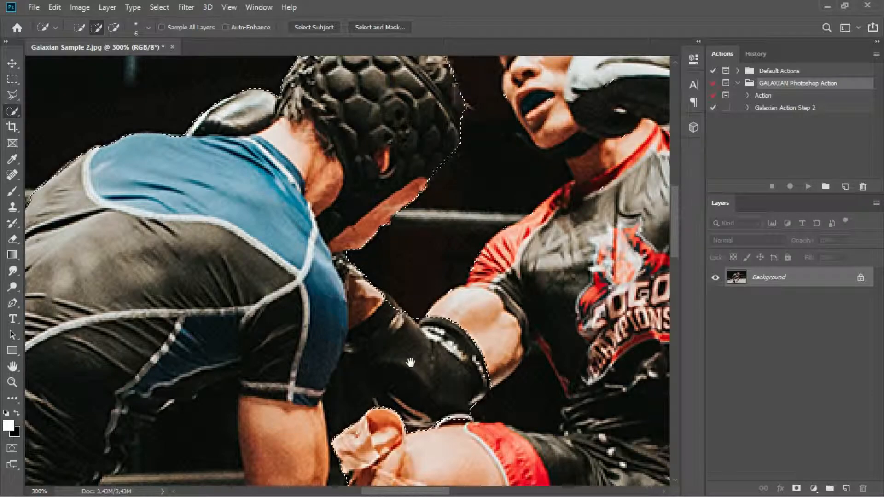
Trim the background below the opponent's raised leg from the selection and include the raised foot with its toes.
{"action": "left_click_drag", "start_coordinate": [403, 328], "coordinate": [364, 217]}
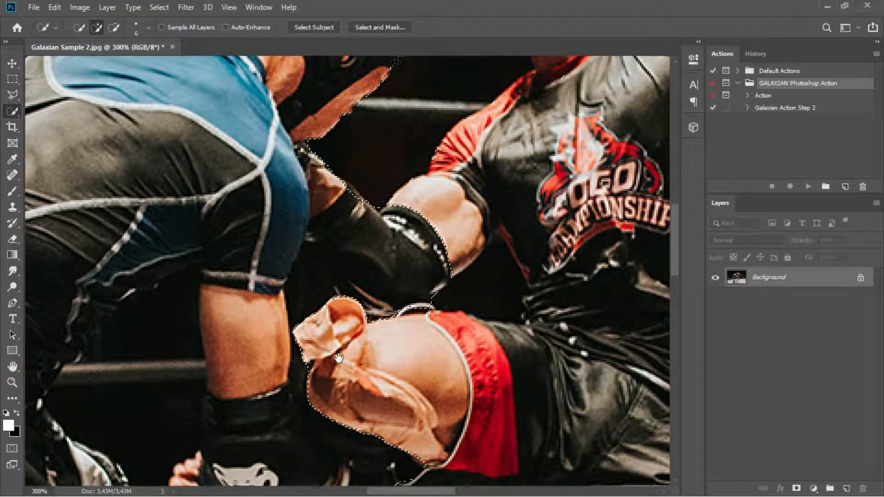
{"action": "scroll", "coordinate": [276, 199], "scroll_direction": "down", "scroll_amount": 5}
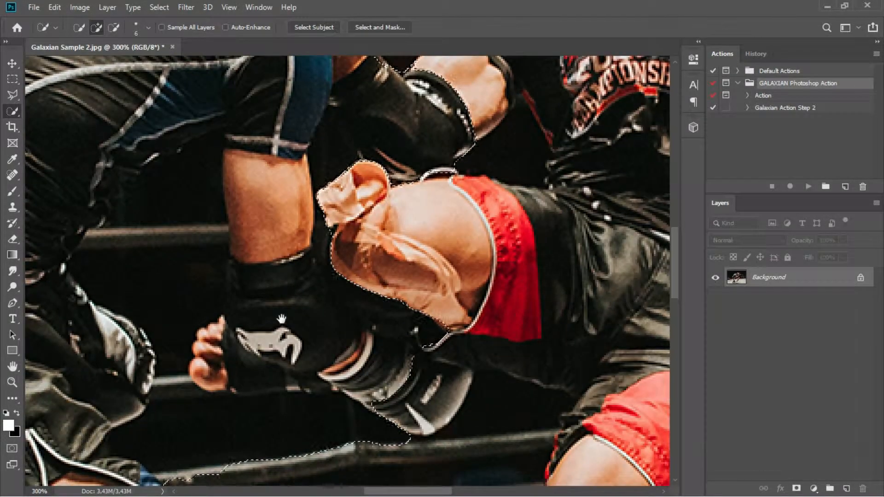
{"action": "scroll", "coordinate": [286, 367], "scroll_direction": "down", "scroll_amount": 2}
{"action": "scroll", "coordinate": [286, 367], "scroll_direction": "left", "scroll_amount": 1}
{"action": "key", "text": "alt"}
{"action": "mouse_move", "coordinate": [225, 397]}
{"action": "left_mouse_down"}
{"action": "mouse_move", "coordinate": [245, 404]}
{"action": "mouse_move", "coordinate": [233, 419]}
{"action": "mouse_move", "coordinate": [203, 420]}
{"action": "left_mouse_up"}
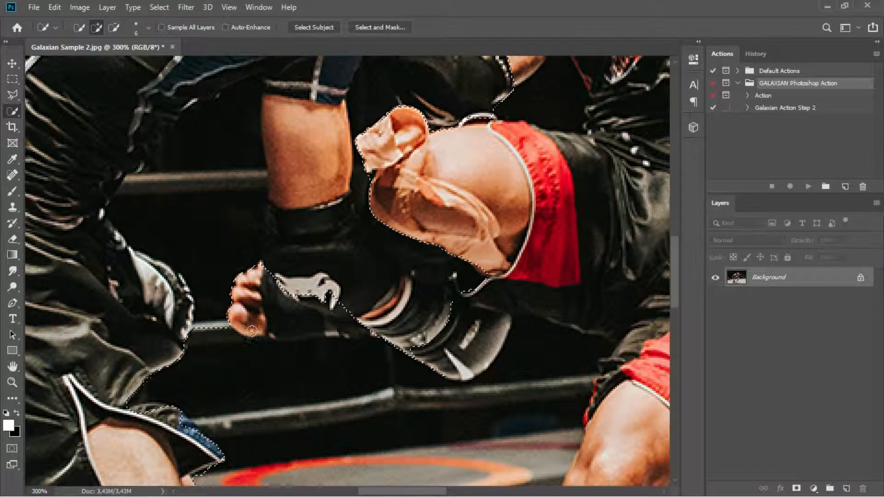
{"action": "mouse_move", "coordinate": [252, 324]}
{"action": "left_mouse_down"}
{"action": "mouse_move", "coordinate": [306, 326]}
{"action": "mouse_move", "coordinate": [213, 321]}
{"action": "mouse_move", "coordinate": [214, 267]}
{"action": "mouse_move", "coordinate": [203, 236]}
{"action": "mouse_move", "coordinate": [220, 186]}
{"action": "mouse_move", "coordinate": [216, 157]}
{"action": "mouse_move", "coordinate": [255, 193]}
{"action": "mouse_move", "coordinate": [294, 265]}
{"action": "left_mouse_up"}
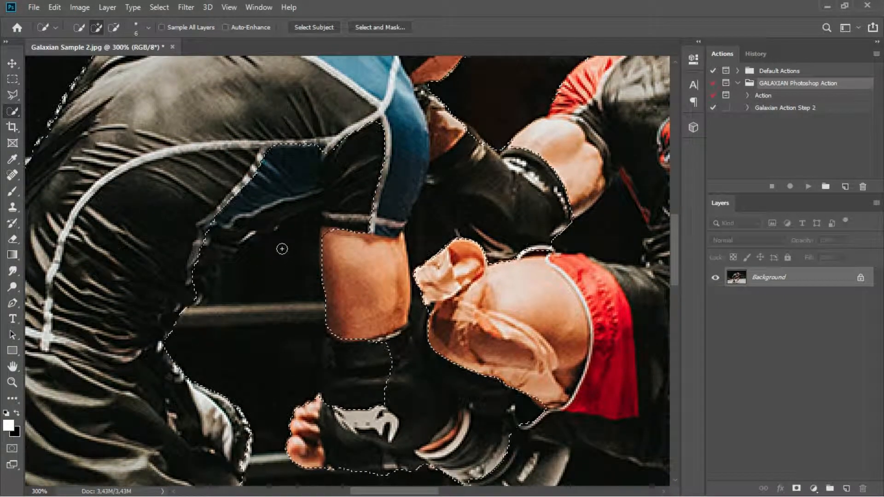
Clean up the selection in the dark gap between the blue-shirted fighter's torso and hanging arm, keeping the shirt's edge selected.
{"action": "left_click", "coordinate": [197, 285]}
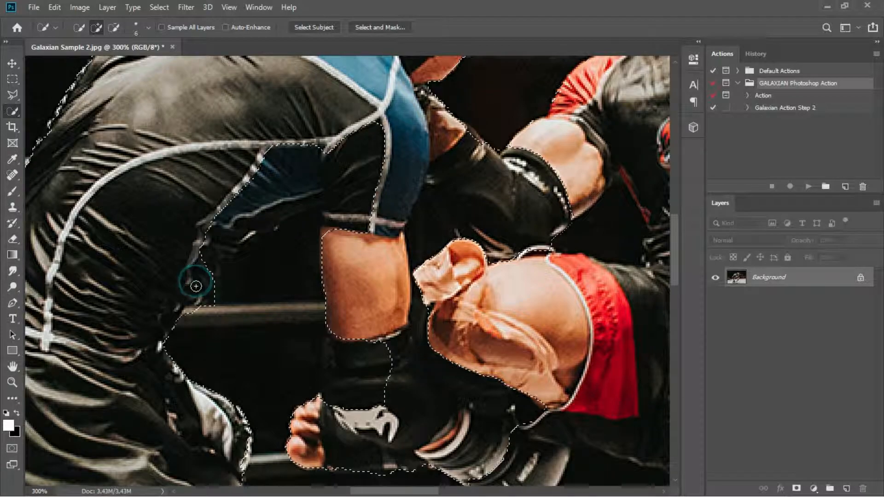
{"action": "left_click", "coordinate": [214, 262]}
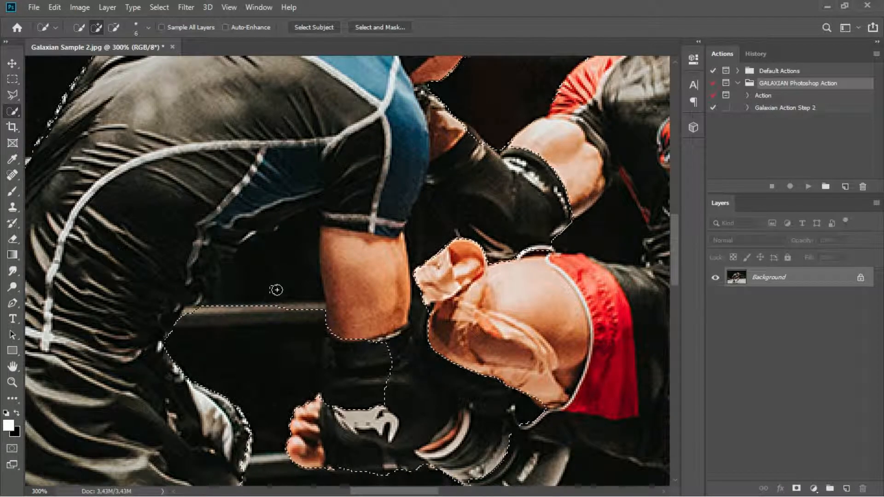
{"action": "left_click", "coordinate": [300, 248], "text": "alt"}
{"action": "left_click", "coordinate": [246, 262], "text": "alt"}
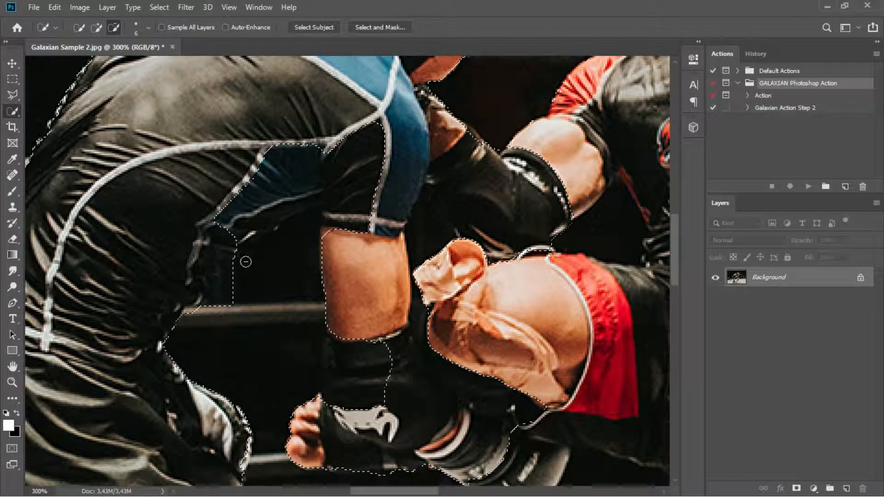
{"action": "left_click", "coordinate": [217, 292]}
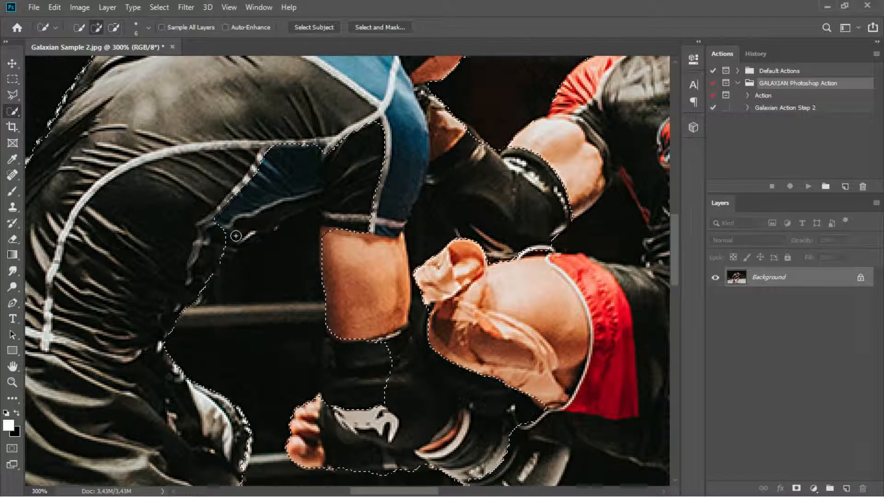
{"action": "left_click", "coordinate": [249, 229], "text": "alt"}
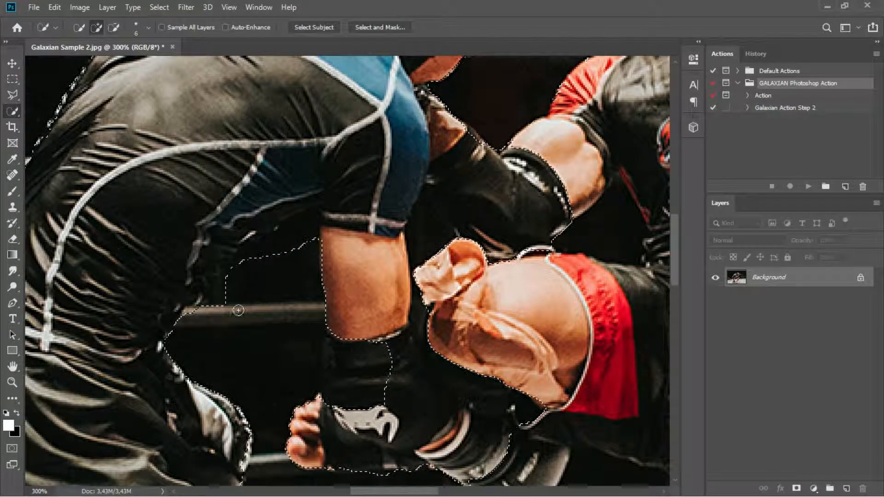
{"action": "key", "text": "ctrl+d"}
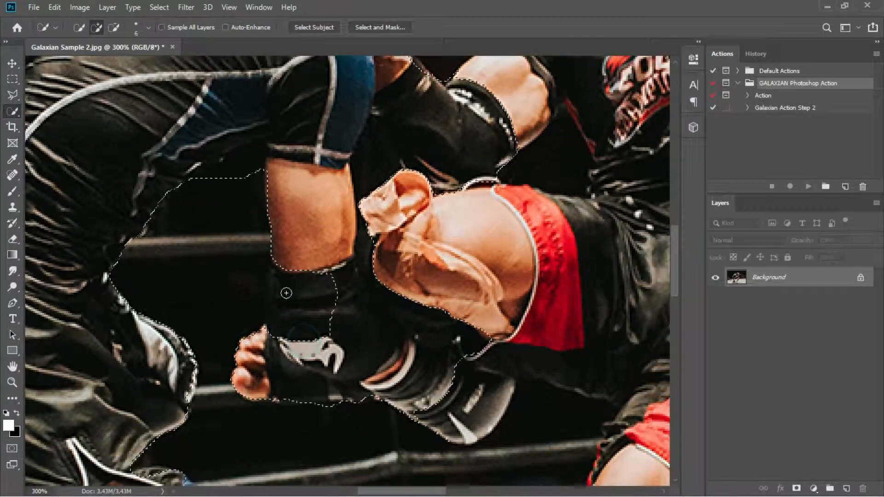
Refine the selection edge along the blue-shirted fighter's forearm and the black padding just below it.
{"action": "left_click", "coordinate": [292, 282]}
{"action": "left_click", "coordinate": [282, 280]}
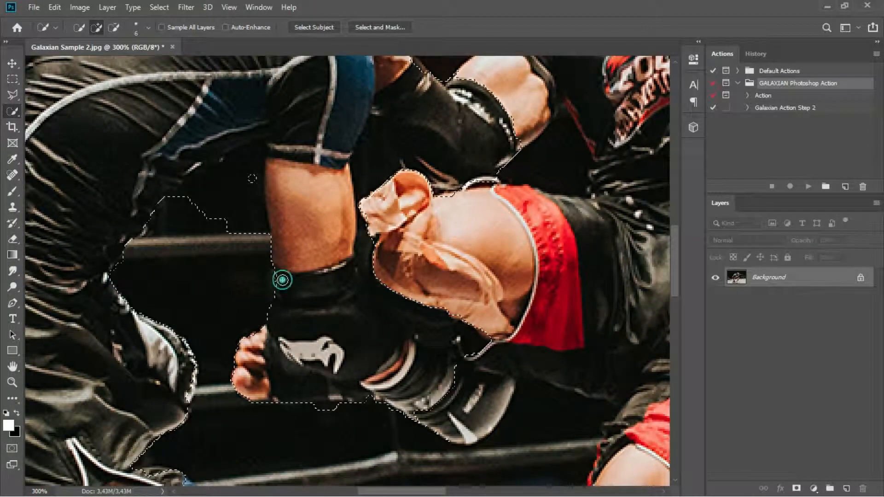
{"action": "left_click", "coordinate": [256, 247]}
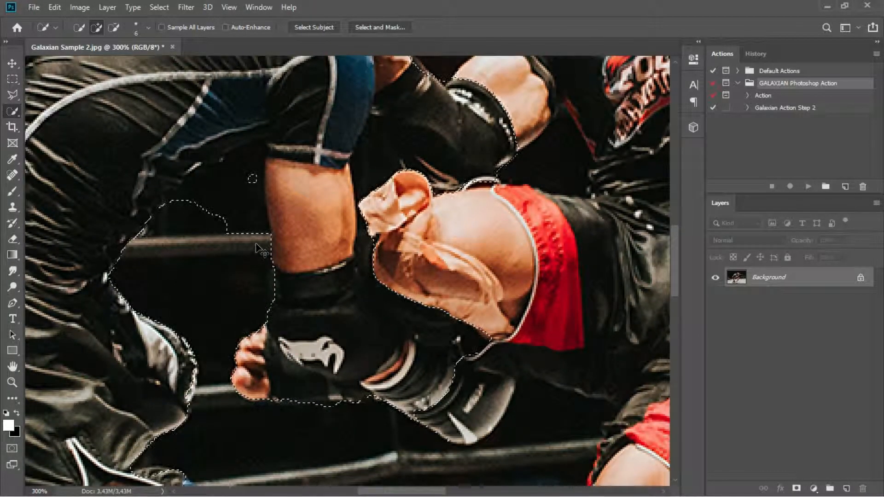
{"action": "left_click", "coordinate": [276, 280]}
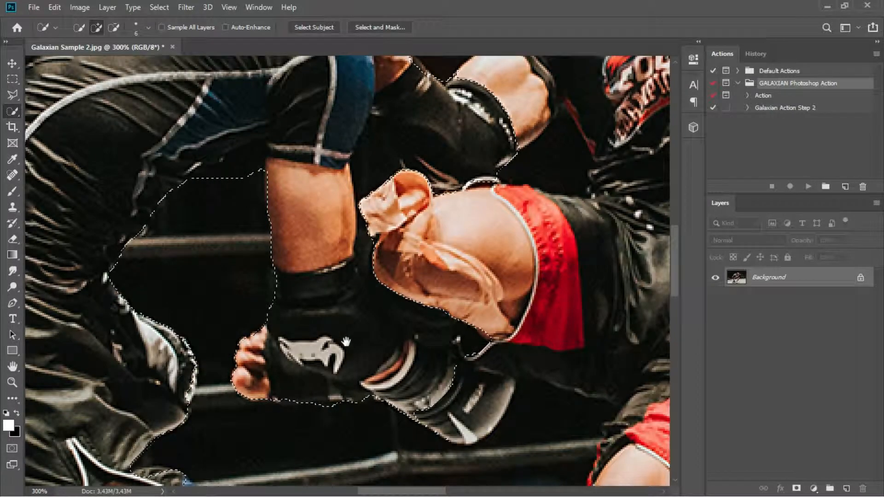
Add the end of the black boxing glove beneath the opponent's raised leg to the selection.
{"action": "left_click_drag", "start_coordinate": [345, 342], "coordinate": [244, 282]}
{"action": "left_click", "coordinate": [364, 369]}
{"action": "left_click", "coordinate": [359, 379]}
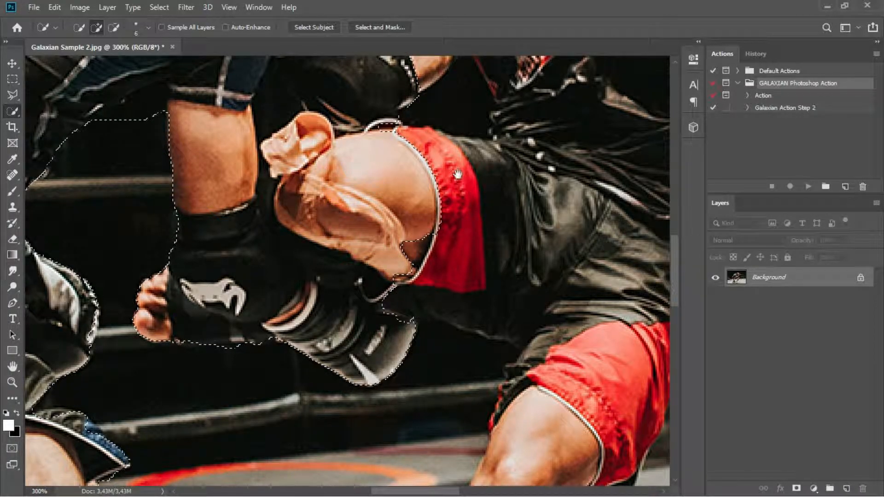
Subtract the dark gap between the blue-shirted fighter's arm and the opponent's raised knee from the selection.
{"action": "left_click_drag", "start_coordinate": [457, 174], "coordinate": [393, 302]}
{"action": "left_click", "coordinate": [216, 219]}
{"action": "left_click_drag", "start_coordinate": [208, 245], "coordinate": [208, 227]}
{"action": "left_click", "coordinate": [212, 203], "text": "alt"}
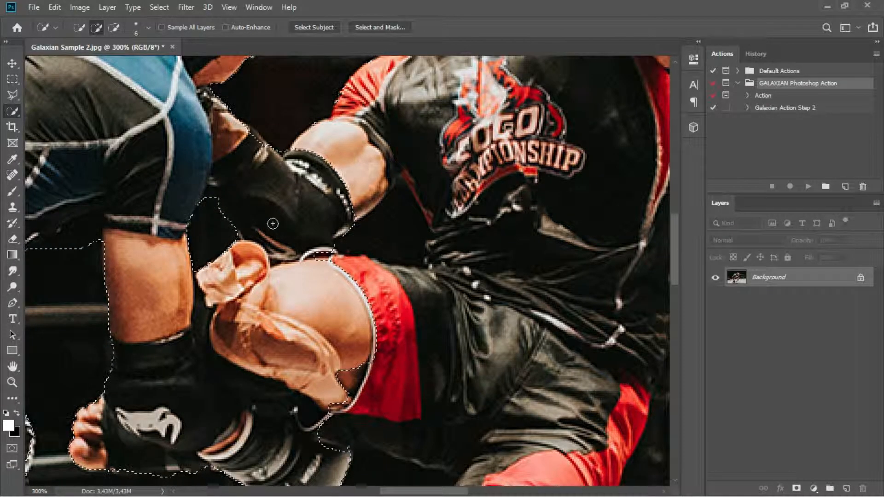
Add the opponent's neck and upper shirt to the selection and subtract the dark gap beneath his bent elbow.
{"action": "left_click_drag", "start_coordinate": [383, 143], "coordinate": [292, 291]}
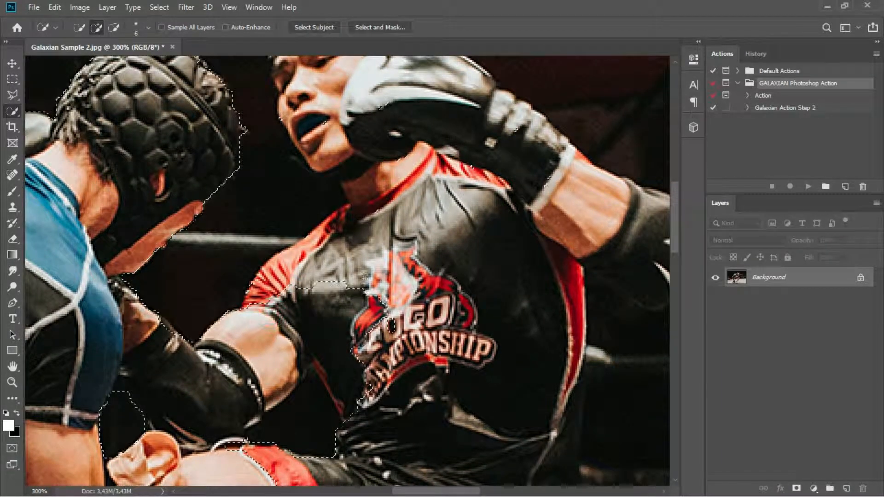
{"action": "left_click", "coordinate": [338, 225]}
{"action": "left_click", "coordinate": [299, 415], "text": "alt"}
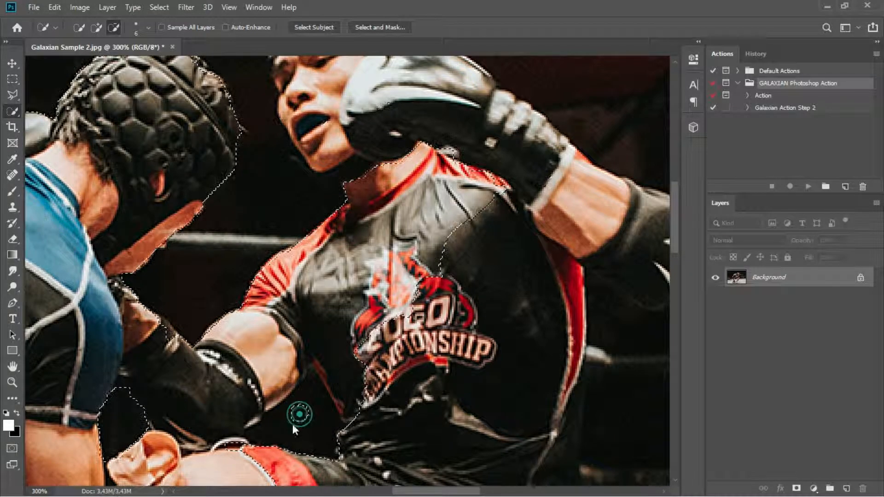
{"action": "scroll", "coordinate": [277, 362], "scroll_direction": "down", "scroll_amount": 5}
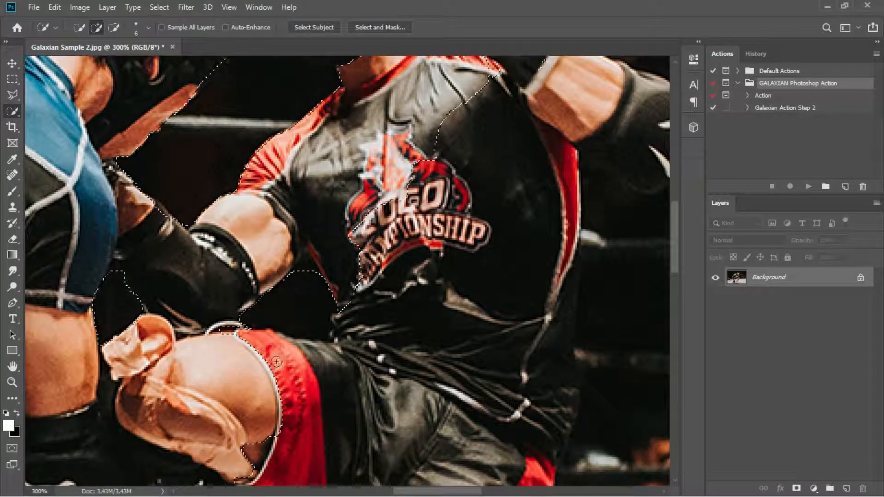
Add the opponent's waist and his black and red shorts to the selection.
{"action": "left_click", "coordinate": [315, 353]}
{"action": "mouse_move", "coordinate": [315, 353]}
{"action": "left_mouse_down"}
{"action": "mouse_move", "coordinate": [341, 341]}
{"action": "mouse_move", "coordinate": [355, 296]}
{"action": "mouse_move", "coordinate": [345, 316]}
{"action": "mouse_move", "coordinate": [369, 310]}
{"action": "mouse_move", "coordinate": [368, 390]}
{"action": "left_mouse_up"}
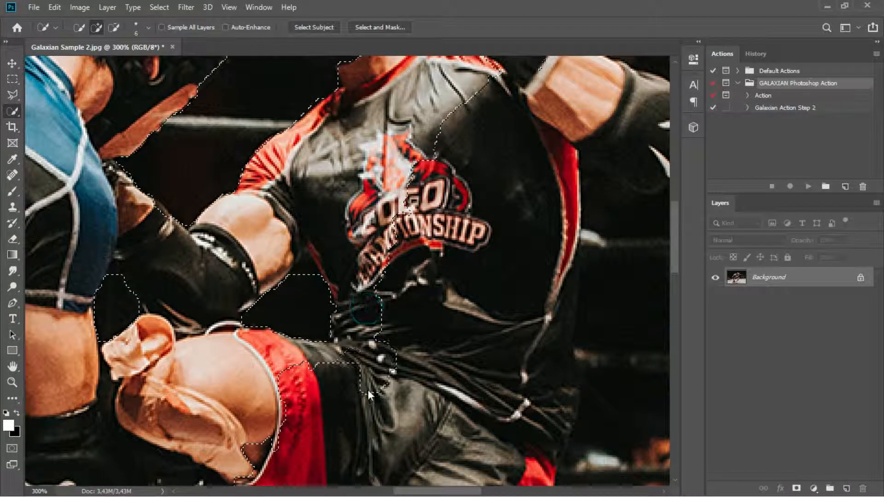
{"action": "scroll", "coordinate": [369, 391], "scroll_direction": "down", "scroll_amount": 3}
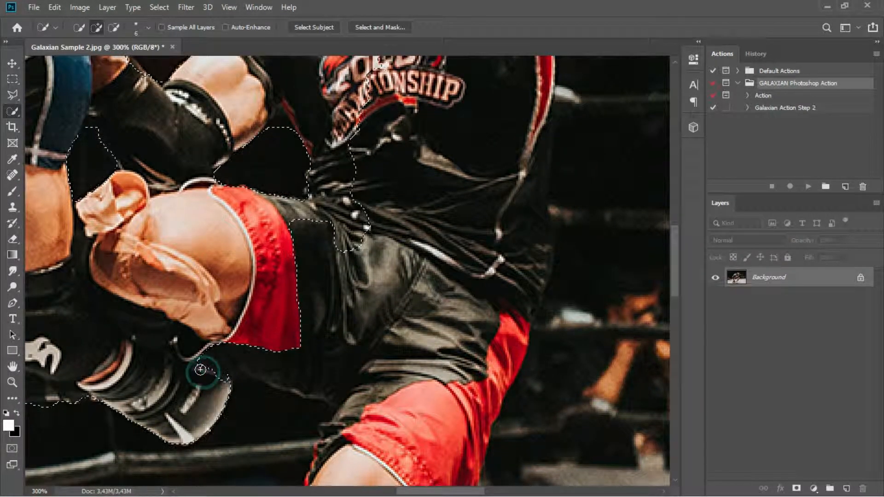
{"action": "left_click_drag", "start_coordinate": [302, 322], "coordinate": [324, 330]}
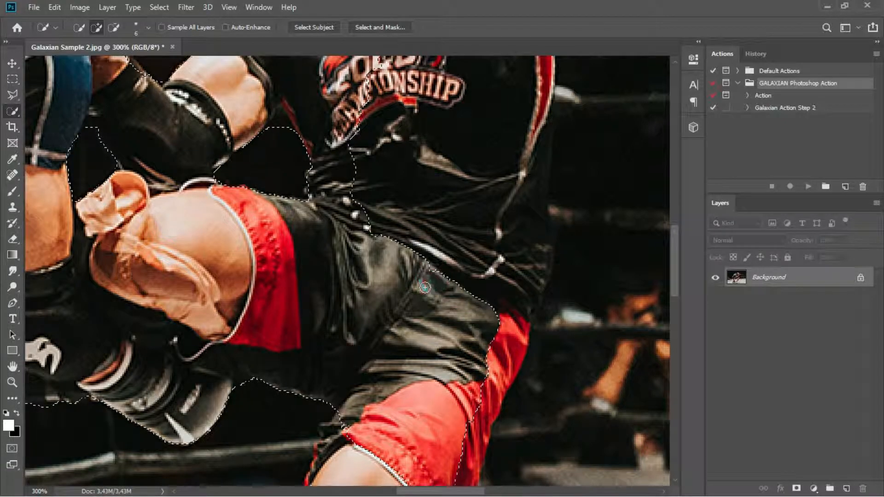
Add the opponent's standing leg to the selection, including the foot, the VENUM shin guard, the knee and the hem of the shorts.
{"action": "scroll", "coordinate": [404, 395], "scroll_direction": "down", "scroll_amount": 10}
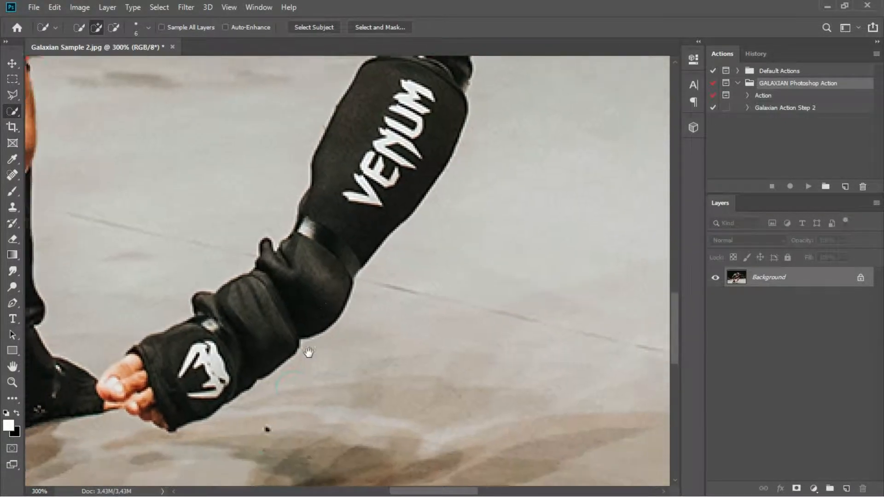
{"action": "left_click_drag", "start_coordinate": [308, 352], "coordinate": [371, 291]}
{"action": "mouse_move", "coordinate": [182, 338]}
{"action": "left_mouse_down"}
{"action": "mouse_move", "coordinate": [176, 319]}
{"action": "mouse_move", "coordinate": [205, 298]}
{"action": "mouse_move", "coordinate": [278, 295]}
{"action": "mouse_move", "coordinate": [267, 330]}
{"action": "mouse_move", "coordinate": [282, 265]}
{"action": "left_mouse_up"}
{"action": "left_click_drag", "start_coordinate": [382, 204], "coordinate": [336, 337]}
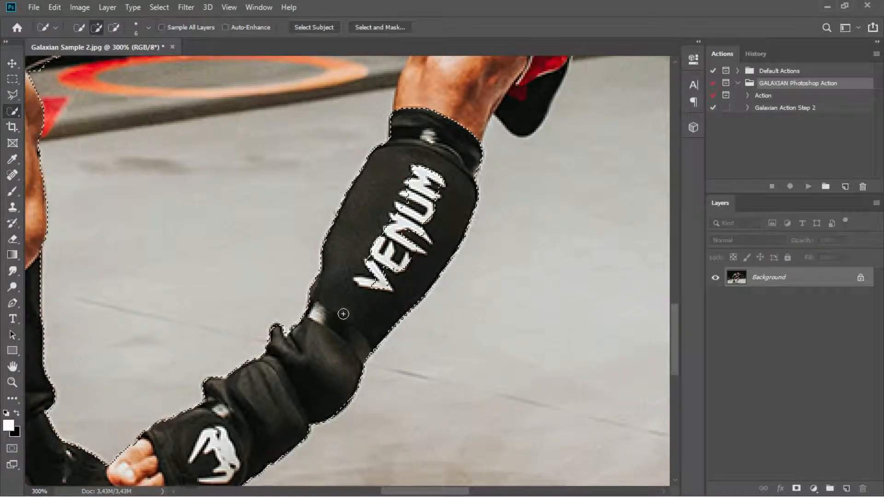
{"action": "mouse_move", "coordinate": [431, 165]}
{"action": "left_mouse_down"}
{"action": "mouse_move", "coordinate": [437, 183]}
{"action": "mouse_move", "coordinate": [445, 163]}
{"action": "mouse_move", "coordinate": [347, 414]}
{"action": "left_mouse_up"}
{"action": "left_click_drag", "start_coordinate": [346, 368], "coordinate": [357, 337]}
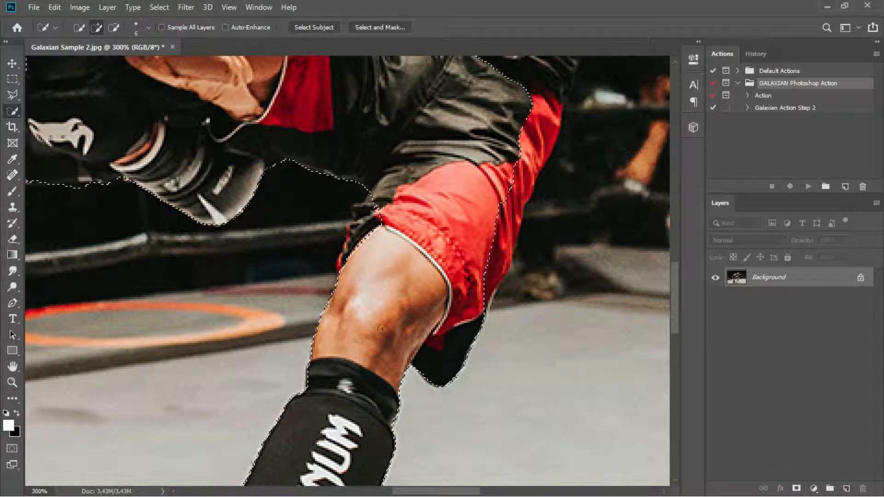
Add the back edge of the opponent's red shorts to the selection and subtract the background just behind his waist.
{"action": "mouse_move", "coordinate": [337, 266]}
{"action": "left_mouse_down"}
{"action": "mouse_move", "coordinate": [287, 413]}
{"action": "mouse_move", "coordinate": [319, 368]}
{"action": "mouse_move", "coordinate": [310, 349]}
{"action": "mouse_move", "coordinate": [321, 345]}
{"action": "mouse_move", "coordinate": [309, 336]}
{"action": "mouse_move", "coordinate": [307, 430]}
{"action": "mouse_move", "coordinate": [275, 356]}
{"action": "mouse_move", "coordinate": [240, 334]}
{"action": "left_mouse_up"}
{"action": "mouse_move", "coordinate": [320, 410]}
{"action": "left_mouse_down"}
{"action": "mouse_move", "coordinate": [336, 360]}
{"action": "mouse_move", "coordinate": [352, 195]}
{"action": "mouse_move", "coordinate": [337, 376]}
{"action": "left_mouse_up"}
{"action": "left_click_drag", "start_coordinate": [345, 328], "coordinate": [327, 285]}
{"action": "left_click", "coordinate": [363, 400], "text": "alt"}
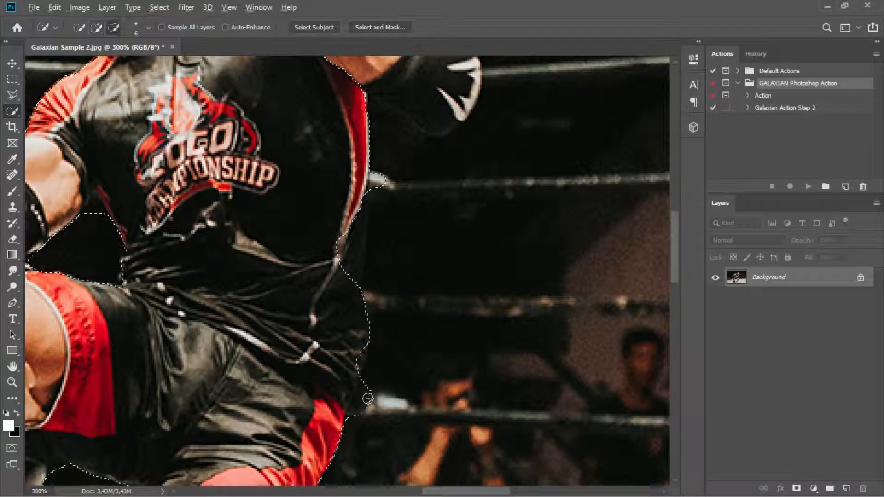
{"action": "left_click", "coordinate": [357, 405], "text": "alt"}
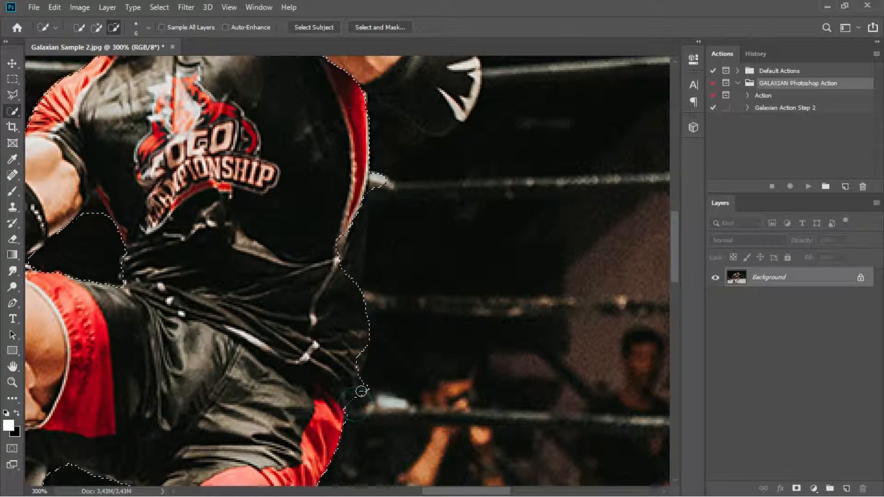
Subtract the background spill beside the opponent's waist and along the red side panel of his shirt.
{"action": "scroll", "coordinate": [355, 312], "scroll_direction": "up", "scroll_amount": 5}
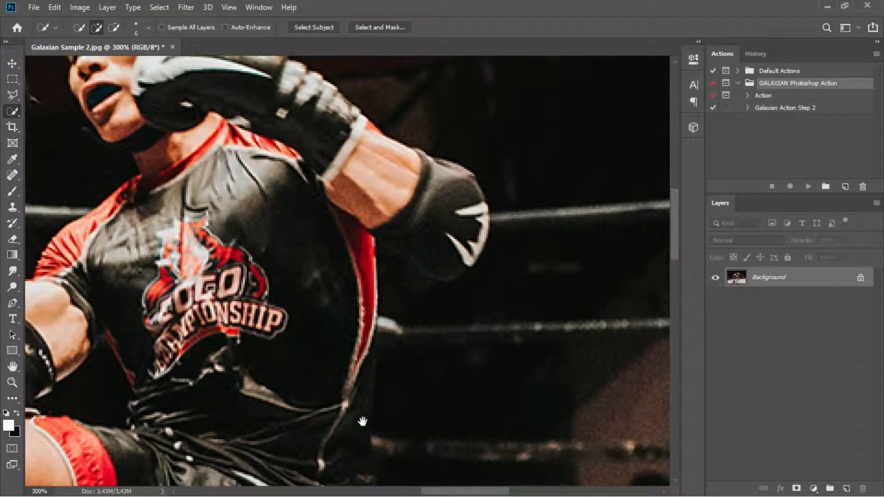
{"action": "scroll", "coordinate": [378, 403], "scroll_direction": "down", "scroll_amount": 3}
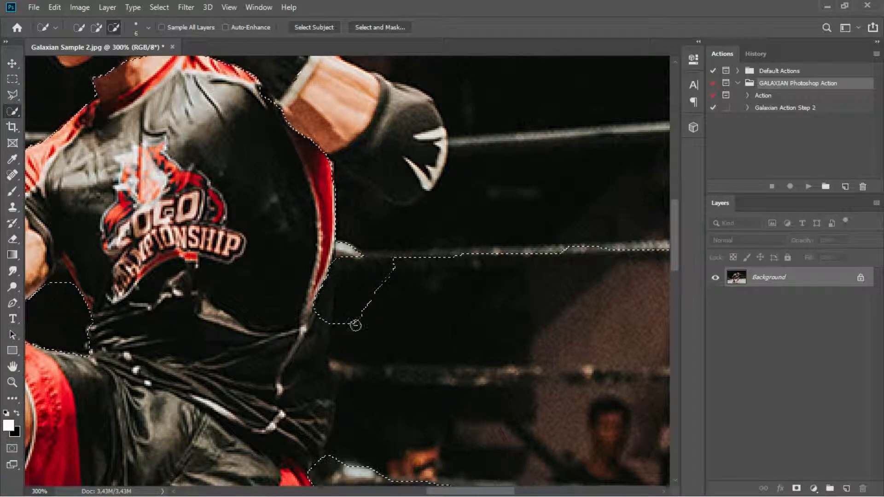
{"action": "left_click_drag", "start_coordinate": [342, 364], "coordinate": [339, 385]}
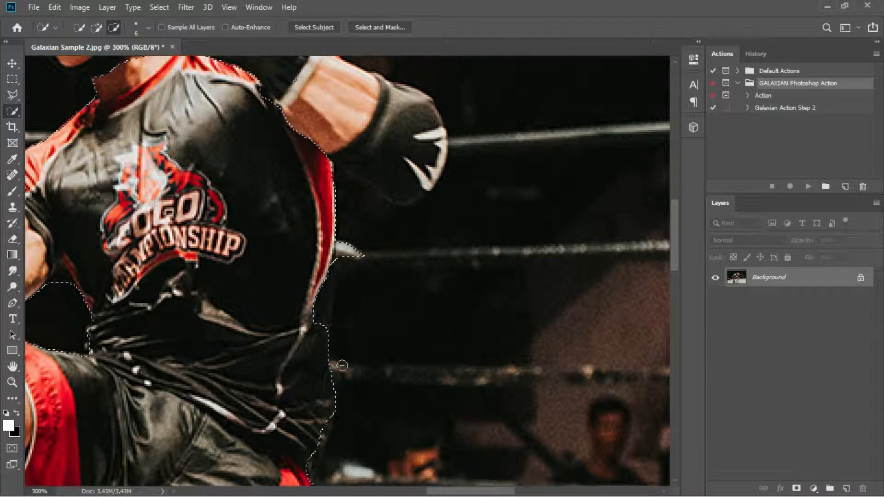
{"action": "left_click_drag", "start_coordinate": [317, 299], "coordinate": [322, 286]}
{"action": "key", "text": "alt"}
{"action": "key", "text": "space"}
Add the opponent's raised forearm, elbow pad, glove, face and headgear to the selection.
{"action": "left_click_drag", "start_coordinate": [345, 255], "coordinate": [357, 368]}
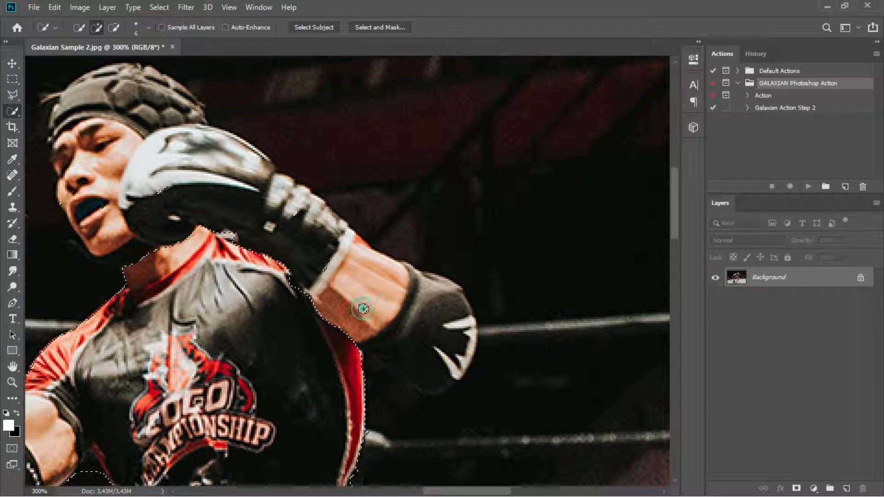
{"action": "mouse_move", "coordinate": [398, 342]}
{"action": "left_mouse_down"}
{"action": "mouse_move", "coordinate": [383, 347]}
{"action": "mouse_move", "coordinate": [405, 397]}
{"action": "mouse_move", "coordinate": [392, 395]}
{"action": "mouse_move", "coordinate": [369, 357]}
{"action": "left_mouse_up"}
{"action": "key", "text": "alt"}
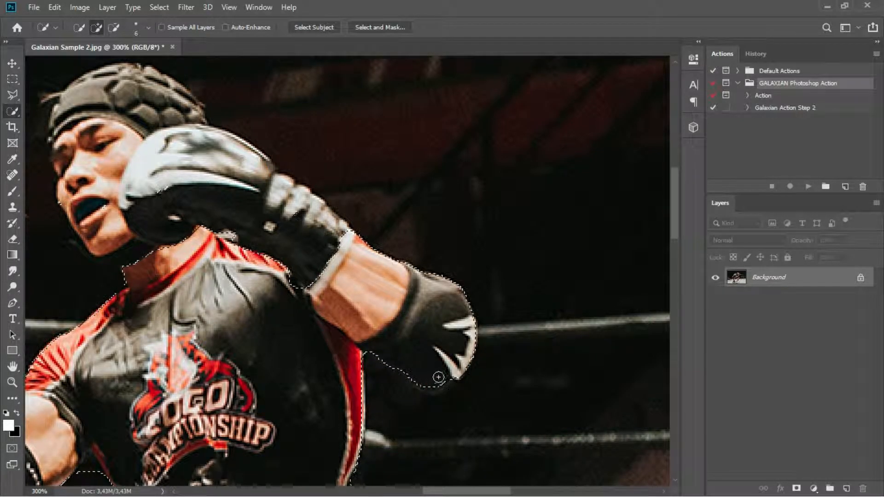
{"action": "left_click_drag", "start_coordinate": [425, 315], "coordinate": [544, 430]}
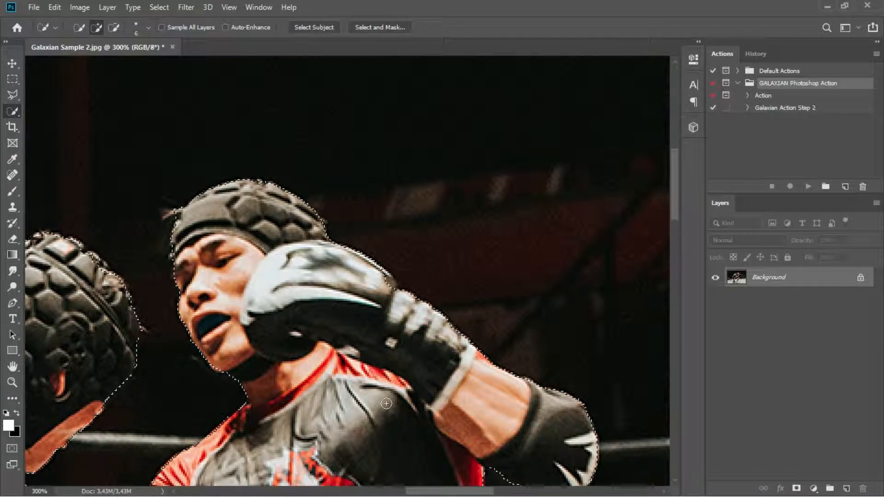
{"action": "key", "text": "ctrl+minus"}
{"action": "key", "text": "ctrl+minus"}
{"action": "key", "text": "ctrl+minus"}
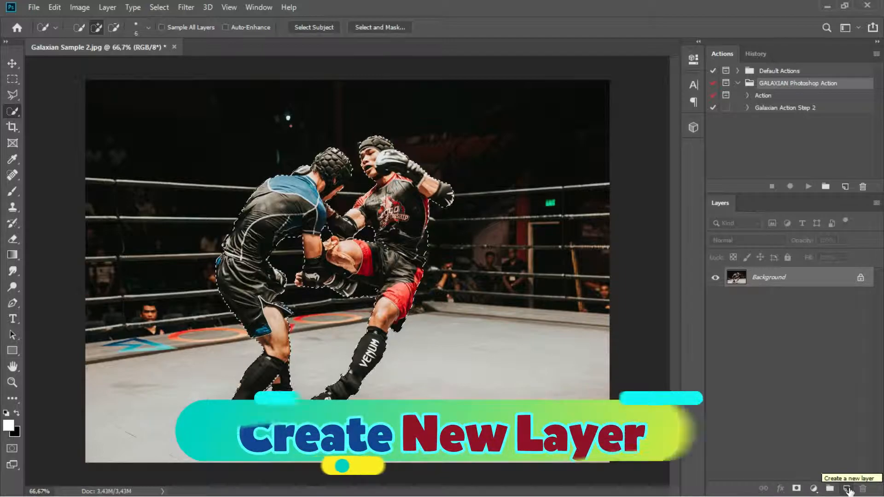
Create a new layer above the Background and name it brush.
{"action": "left_click", "coordinate": [847, 489]}
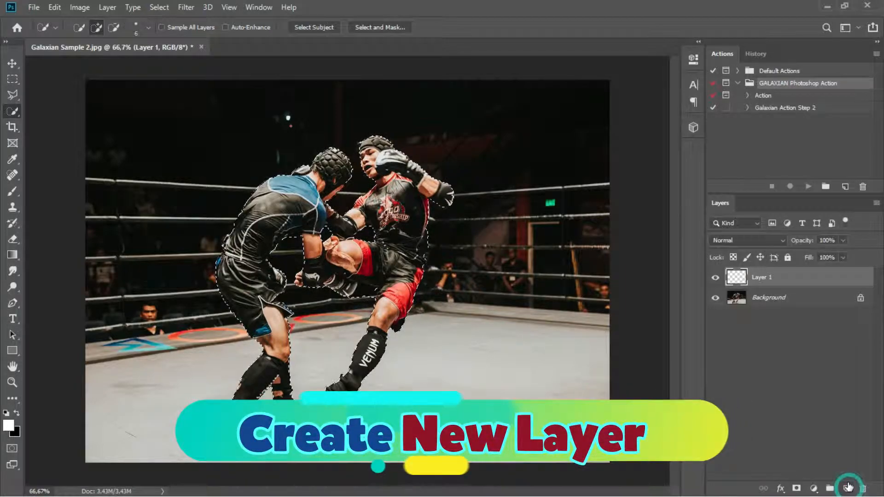
{"action": "left_click", "coordinate": [747, 96]}
{"action": "left_click", "coordinate": [762, 277]}
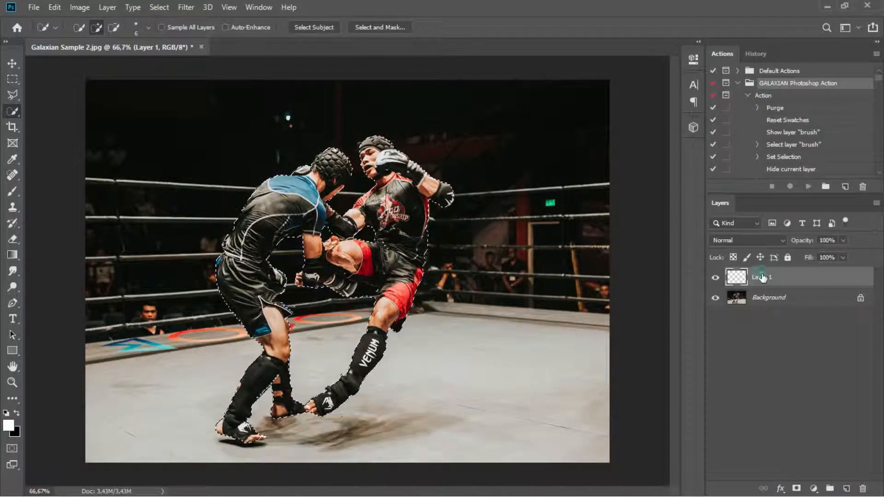
{"action": "type", "text": "brush"}
{"action": "key", "text": "Return"}
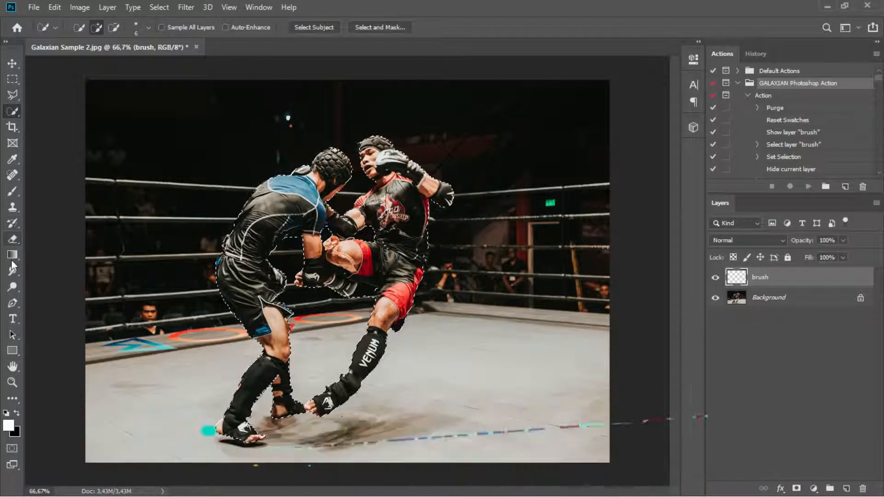
Switch to the Brush tool and set the foreground color to purple #6d0bf3.
{"action": "left_click", "coordinate": [15, 190]}
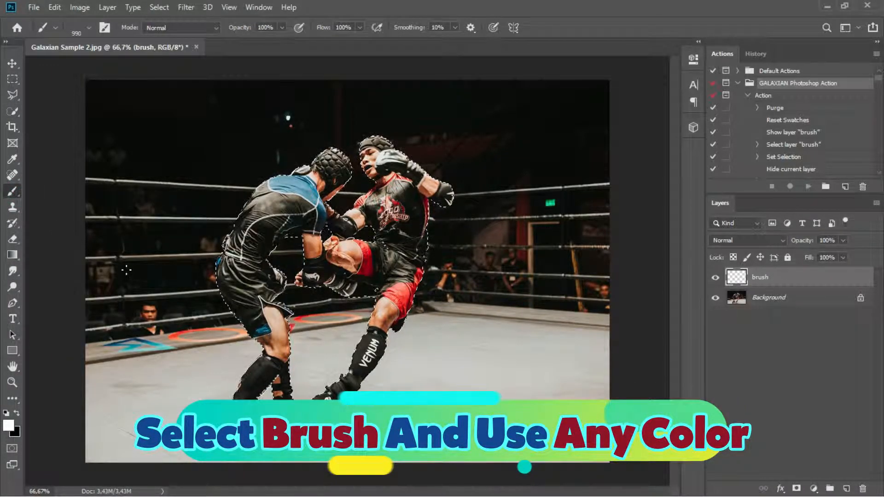
{"action": "left_click", "coordinate": [9, 424]}
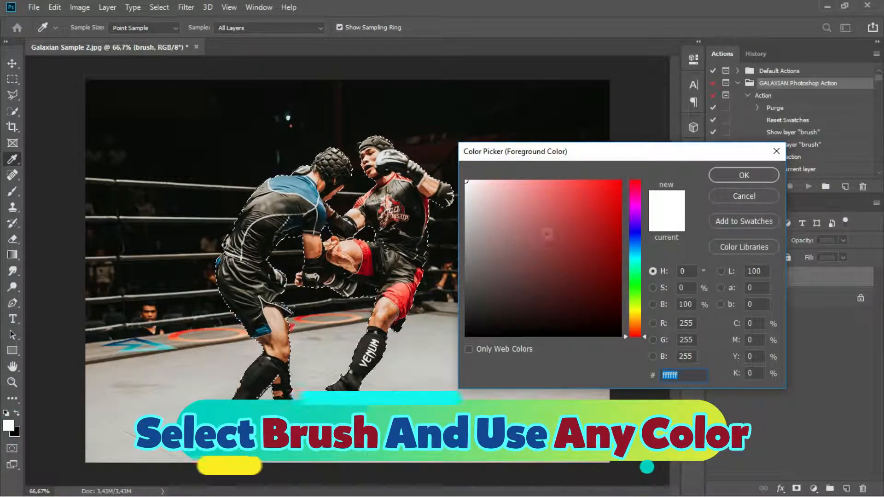
{"action": "left_click", "coordinate": [635, 222]}
{"action": "left_click", "coordinate": [614, 187]}
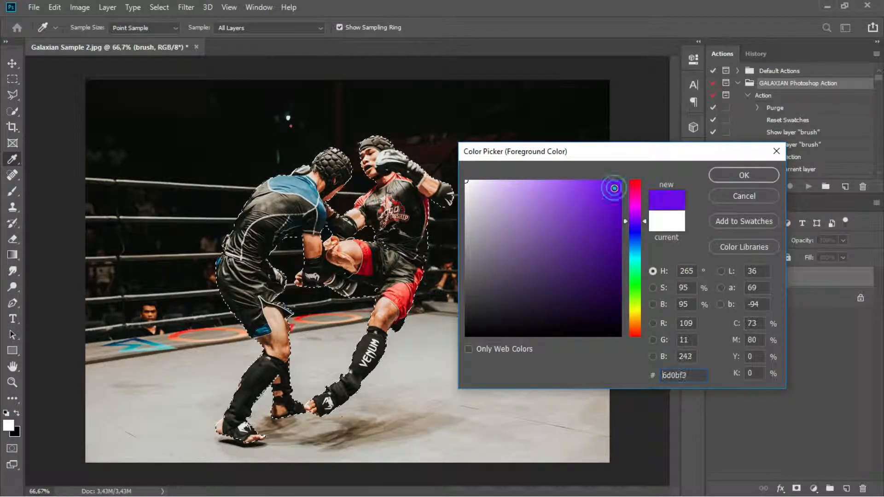
{"action": "left_click", "coordinate": [743, 175]}
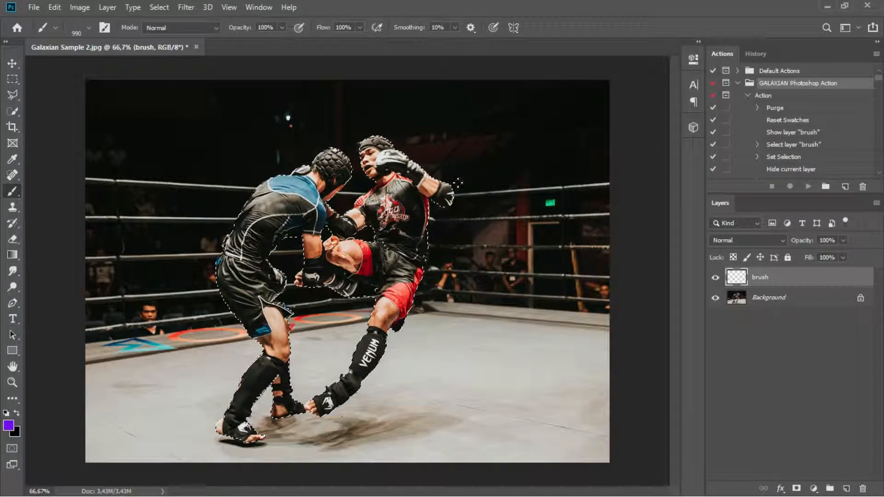
Set the brush to the Hard Round preset with a size of 155 px.
{"action": "right_click", "coordinate": [335, 250]}
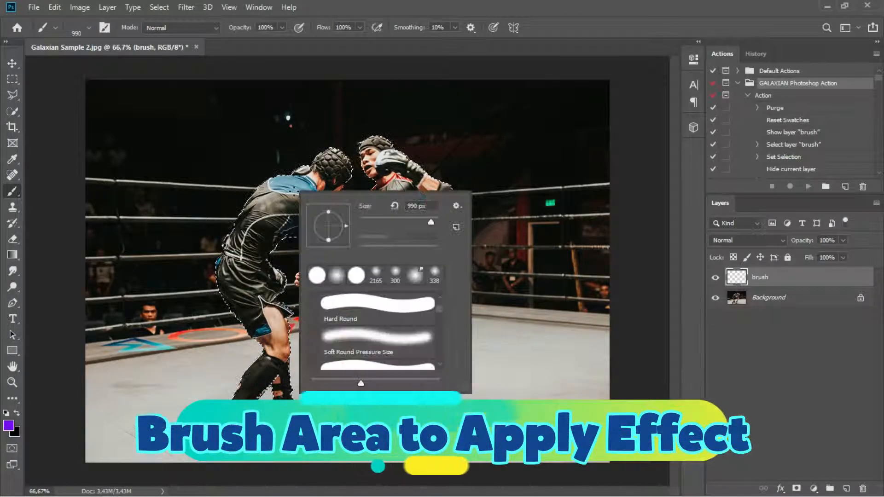
{"action": "left_click", "coordinate": [370, 304]}
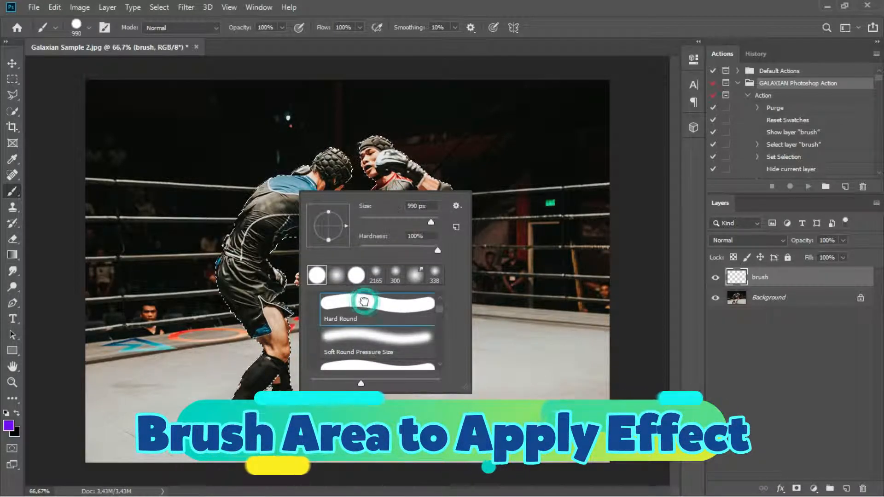
{"action": "left_click", "coordinate": [409, 221]}
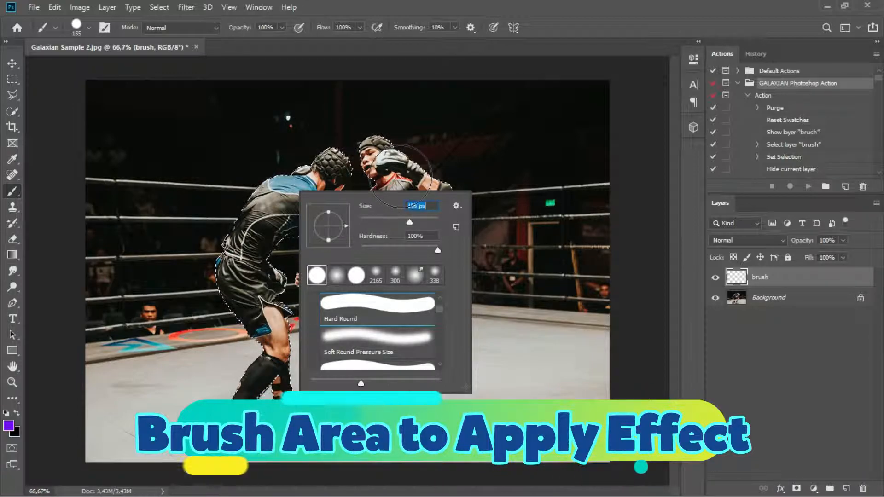
{"action": "key", "text": "Return"}
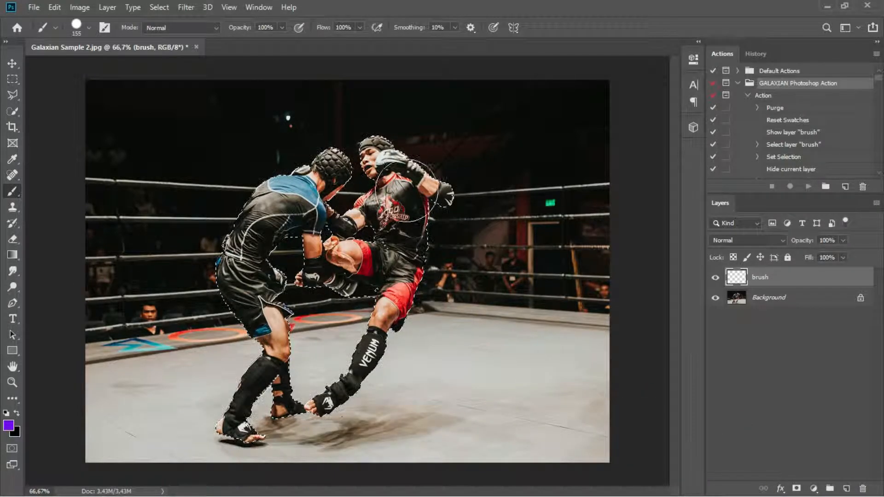
Paint both selected fighters solid purple on the brush layer, then deselect with the Rectangular Marquee tool.
{"action": "mouse_move", "coordinate": [394, 141]}
{"action": "left_mouse_down"}
{"action": "mouse_move", "coordinate": [316, 174]}
{"action": "mouse_move", "coordinate": [238, 223]}
{"action": "mouse_move", "coordinate": [369, 177]}
{"action": "mouse_move", "coordinate": [229, 279]}
{"action": "mouse_move", "coordinate": [426, 164]}
{"action": "mouse_move", "coordinate": [269, 306]}
{"action": "left_mouse_up"}
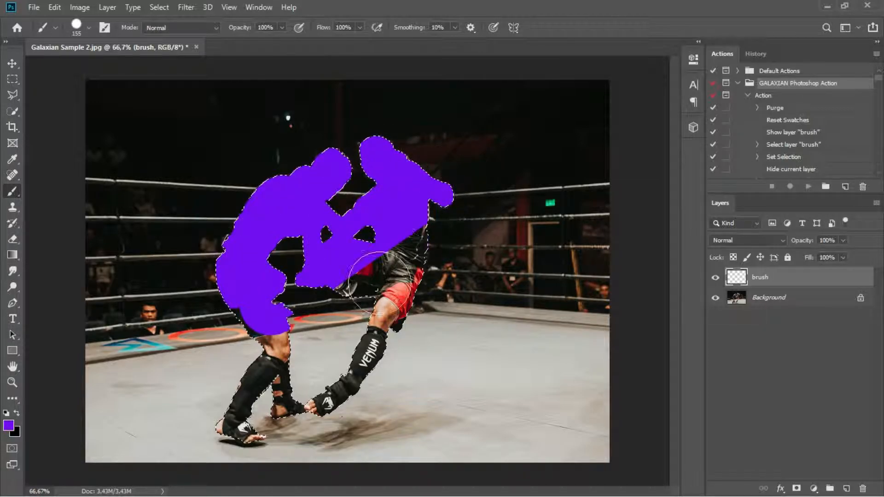
{"action": "left_click_drag", "start_coordinate": [379, 283], "coordinate": [450, 219]}
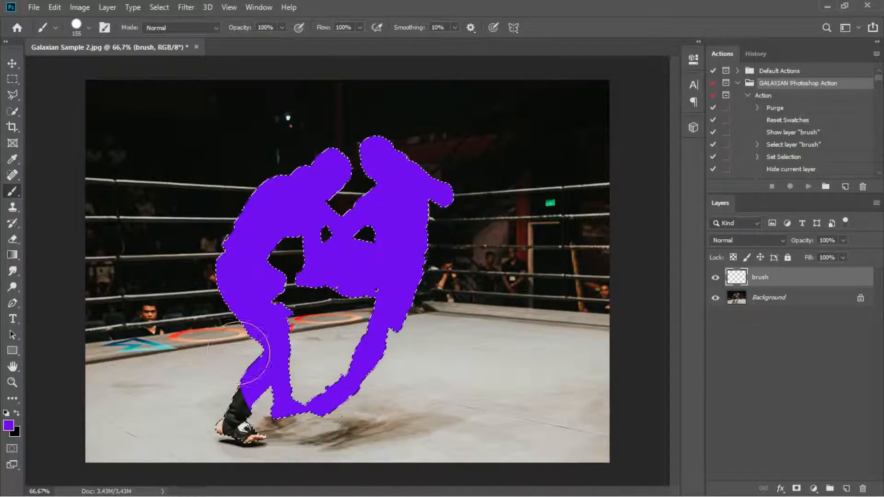
{"action": "left_click", "coordinate": [12, 79]}
{"action": "left_click", "coordinate": [133, 128]}
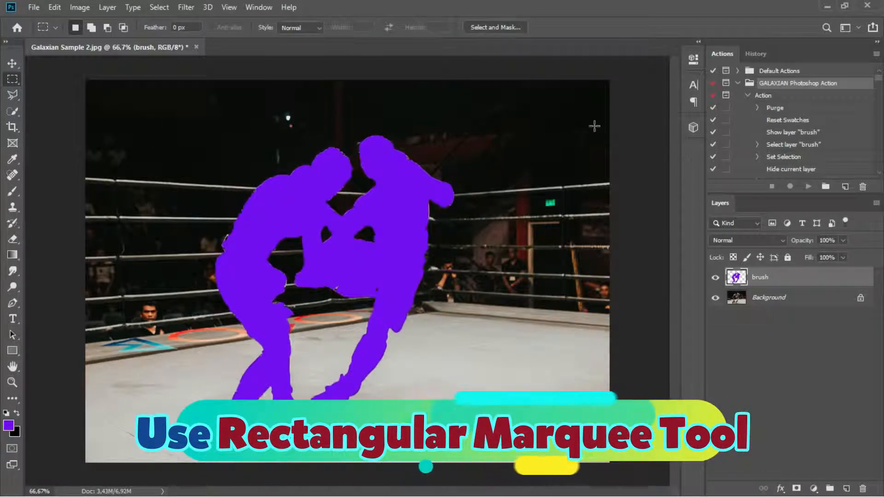
Play Action from the GALAXIAN Photoshop Action set and close its completion message.
{"action": "left_click", "coordinate": [769, 97]}
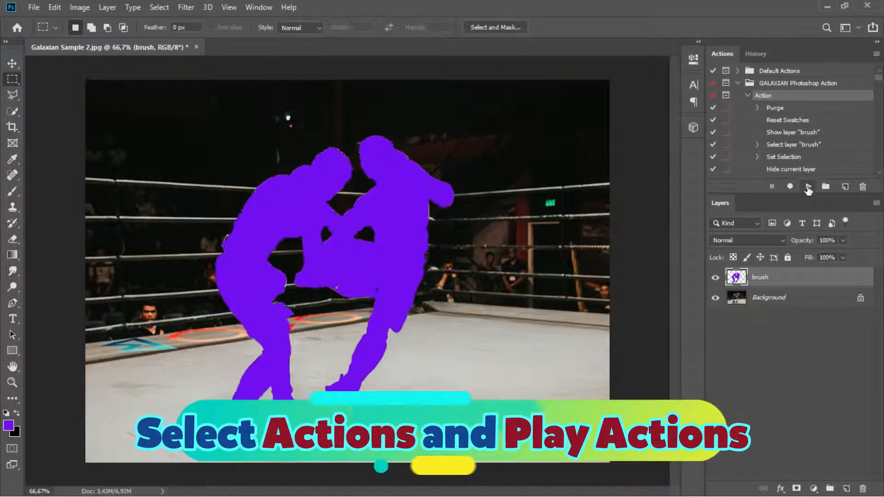
{"action": "left_click", "coordinate": [808, 187]}
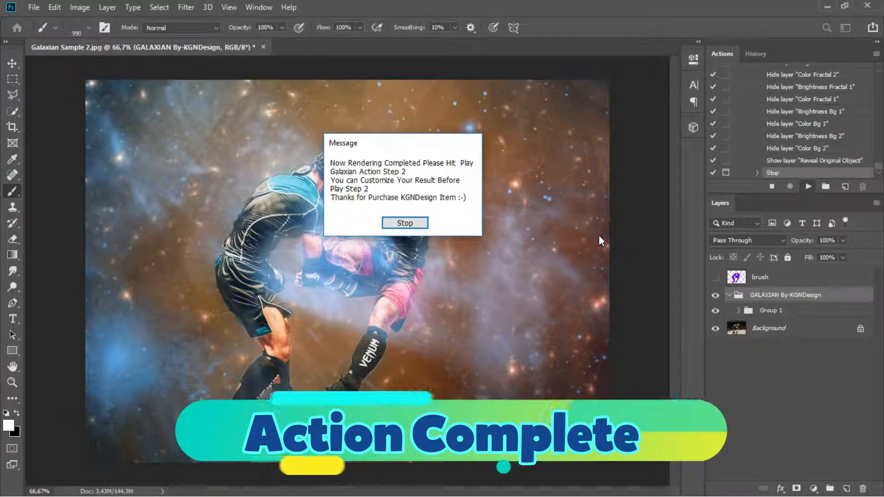
{"action": "left_click", "coordinate": [411, 223]}
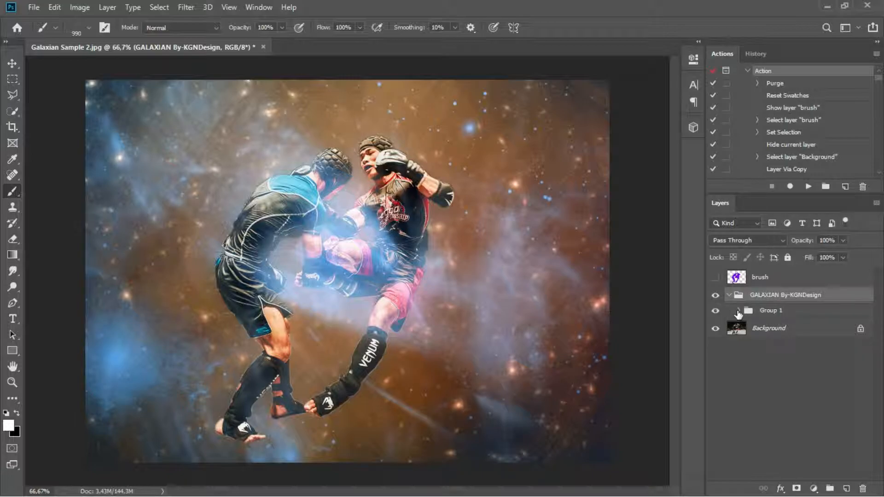
Expand Group 1 and preview its effect by toggling the visibility of the Fractal 1 layer.
{"action": "left_click", "coordinate": [736, 311]}
{"action": "left_click", "coordinate": [716, 332]}
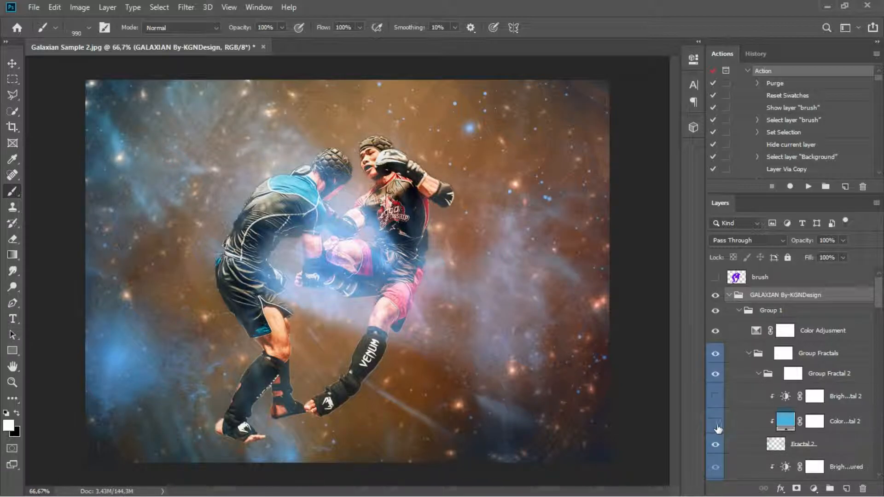
{"action": "scroll", "coordinate": [740, 388], "scroll_direction": "down", "scroll_amount": 10}
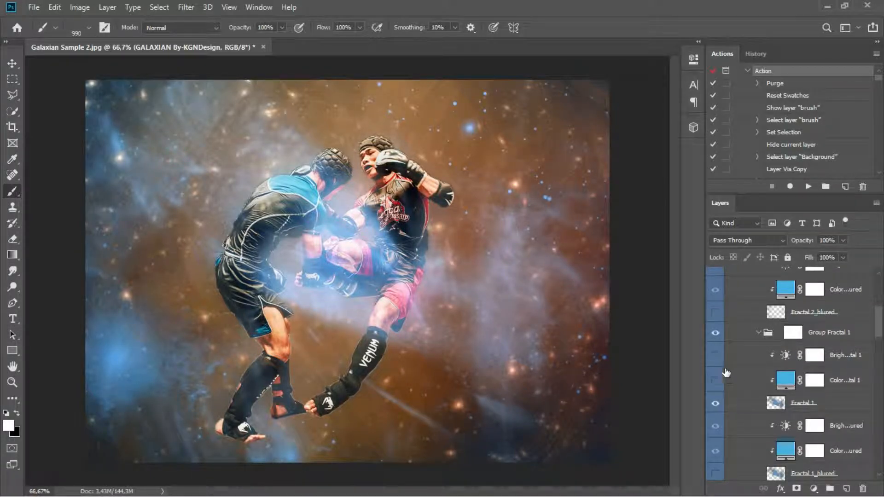
{"action": "left_click", "coordinate": [716, 404]}
{"action": "left_click", "coordinate": [716, 404]}
{"action": "scroll", "coordinate": [737, 110], "scroll_direction": "up", "scroll_amount": 2}
Play Galaxian Action Step 2 from the GALAXIAN Photoshop Action set.
{"action": "left_click", "coordinate": [747, 84]}
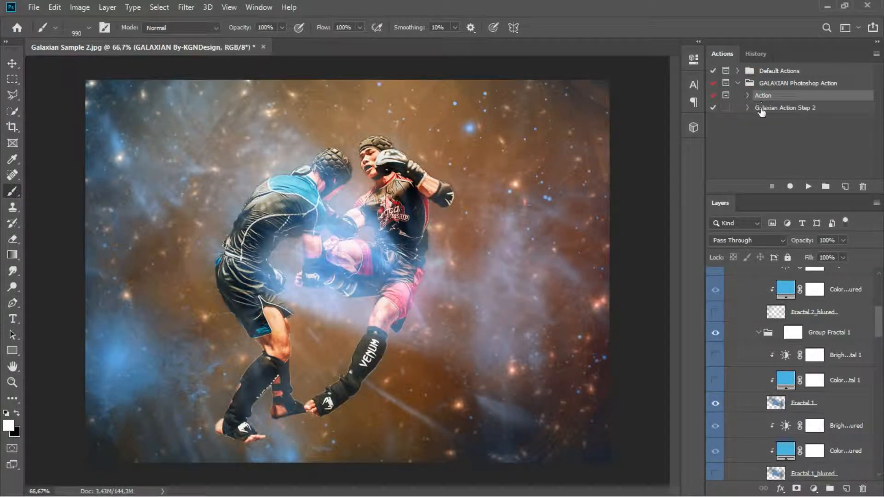
{"action": "left_click", "coordinate": [756, 109]}
{"action": "left_click", "coordinate": [747, 109]}
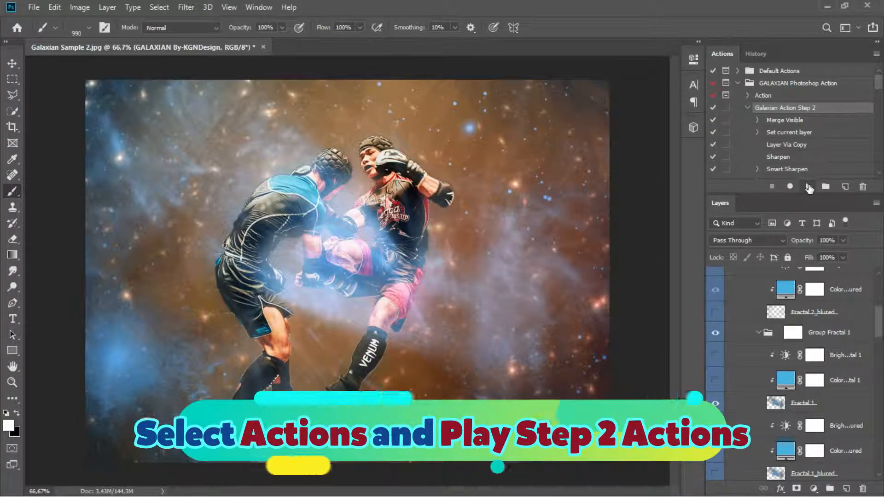
{"action": "left_click", "coordinate": [810, 186]}
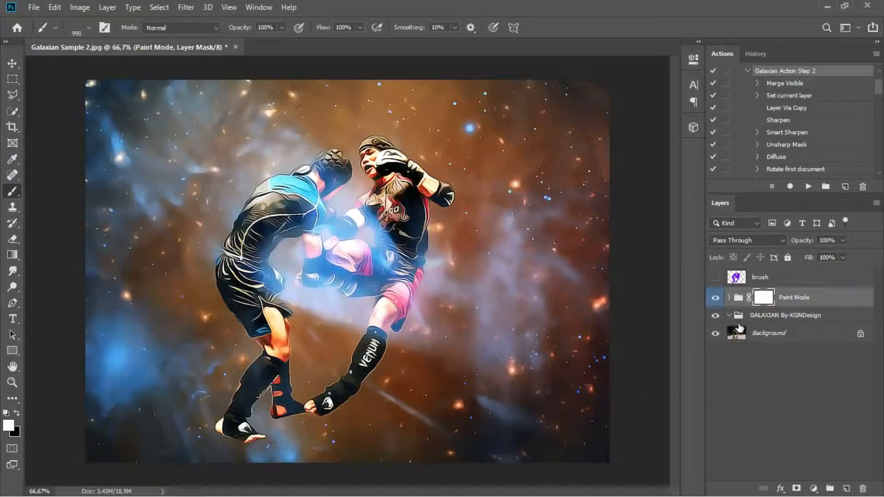
Expand the Paint Mode group and compare the image with the HDR and Result layers shown and hidden, including at 100% zoom.
{"action": "left_click", "coordinate": [730, 299]}
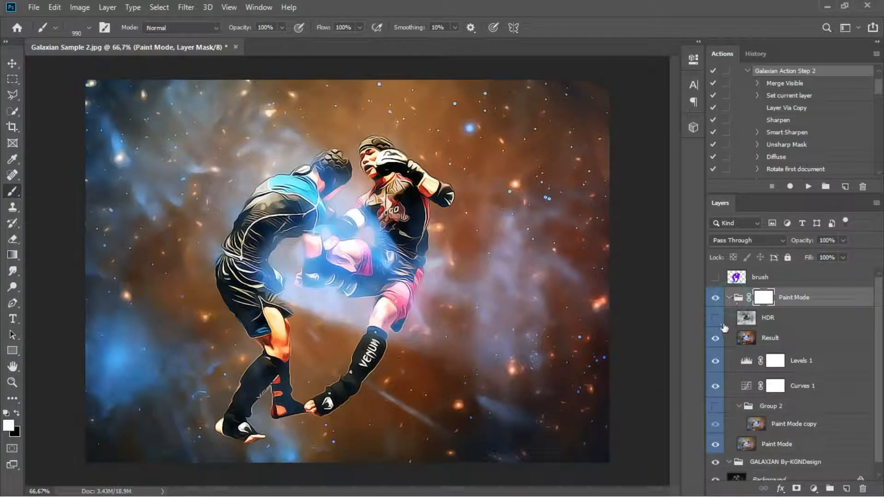
{"action": "left_click", "coordinate": [715, 319]}
{"action": "left_click", "coordinate": [716, 319]}
{"action": "left_click", "coordinate": [715, 339]}
{"action": "left_click", "coordinate": [716, 339]}
{"action": "key", "text": "ctrl+1"}
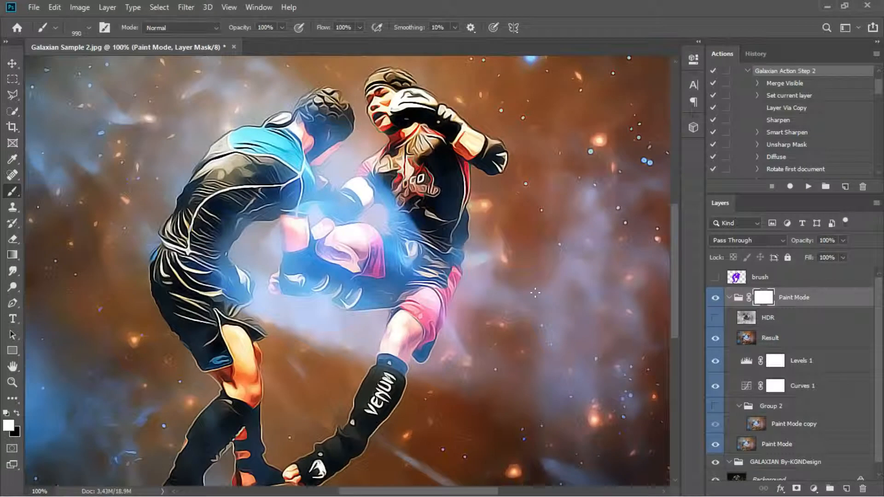
{"action": "left_click", "coordinate": [717, 339]}
{"action": "left_click", "coordinate": [716, 338]}
{"action": "left_click", "coordinate": [715, 319]}
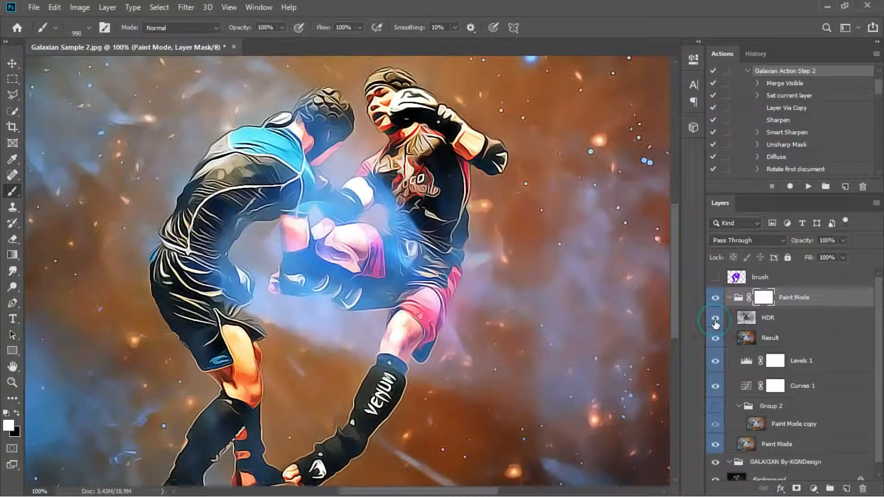
{"action": "left_click", "coordinate": [716, 318]}
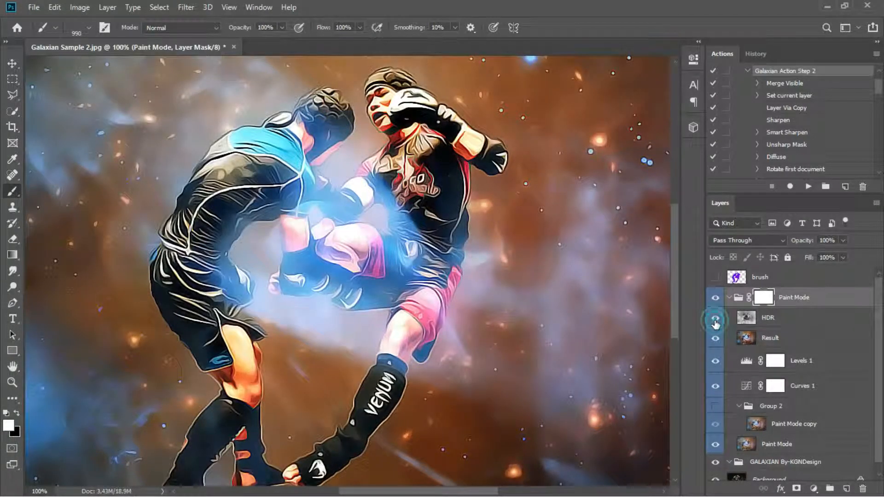
Show the HDR layer and Group 2 inside the Paint Mode group, and look over the rest of the layer stack.
{"action": "left_click", "coordinate": [715, 319]}
{"action": "scroll", "coordinate": [735, 346], "scroll_direction": "down", "scroll_amount": 1}
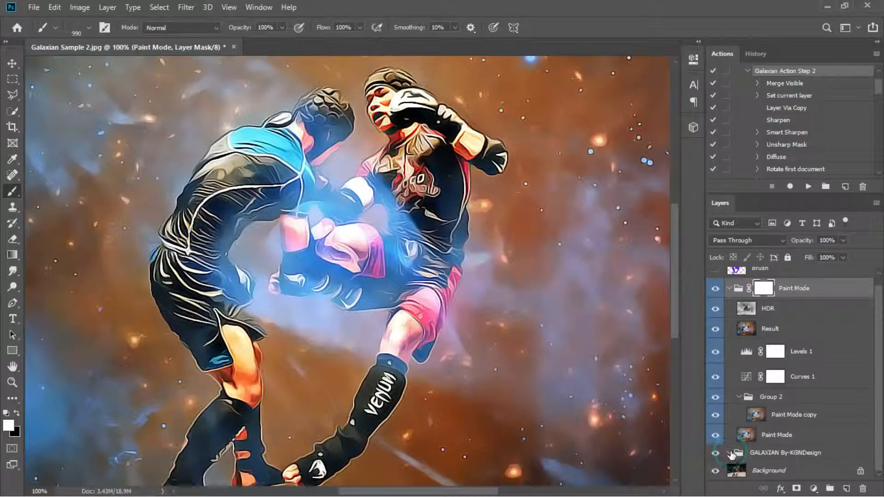
{"action": "scroll", "coordinate": [762, 319], "scroll_direction": "up", "scroll_amount": 1}
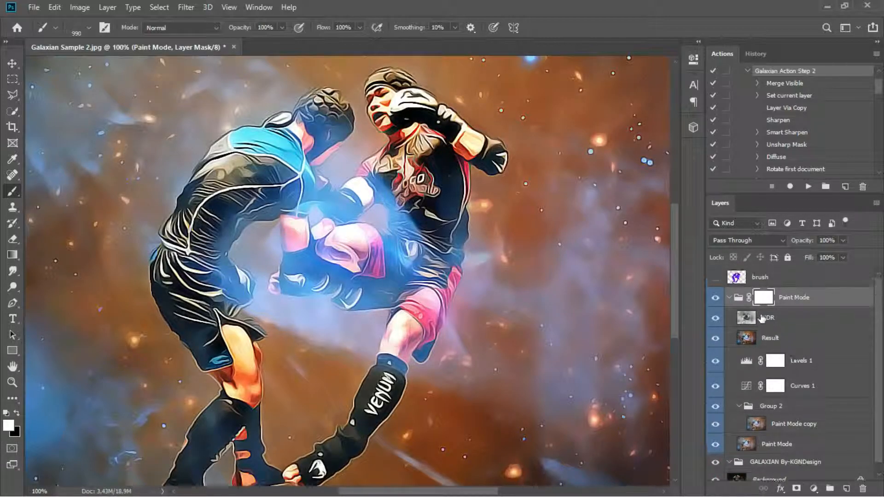
Save the finished image in the Galaxian folder as a JPEG named Galaxian Sample 2 after, at Maximum quality 12.
{"action": "left_click", "coordinate": [35, 11]}
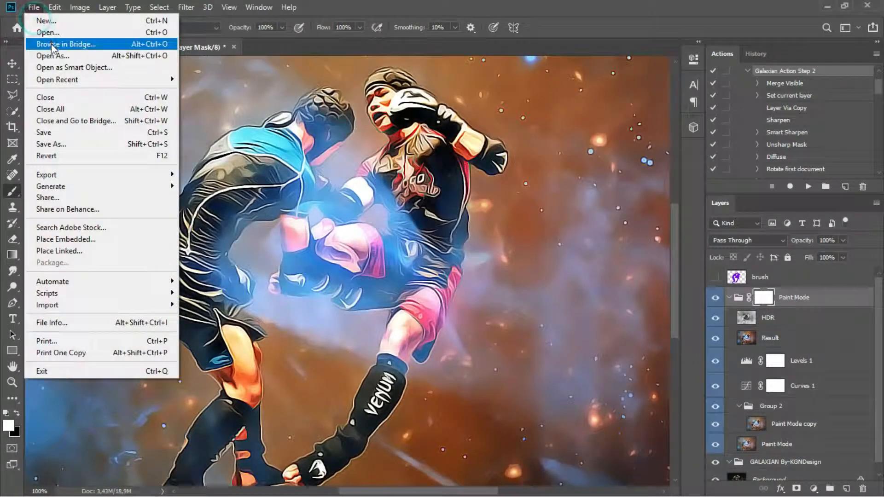
{"action": "left_click", "coordinate": [78, 144]}
{"action": "left_click", "coordinate": [181, 300]}
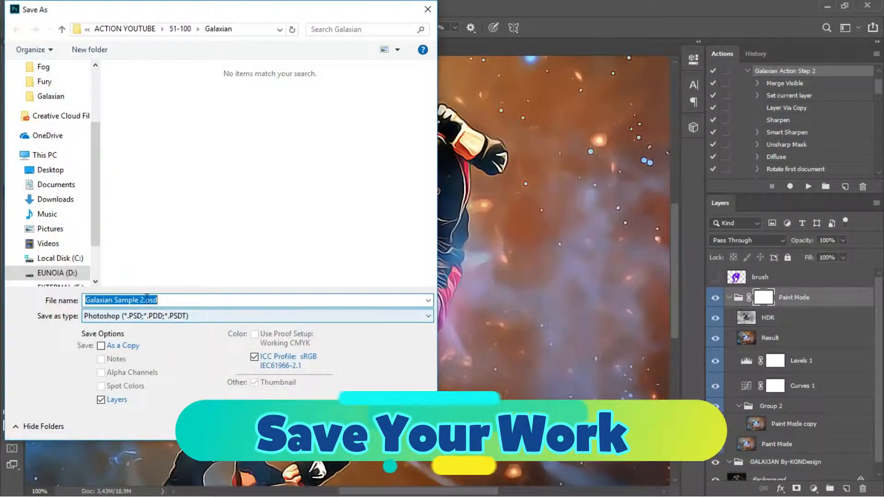
{"action": "key", "text": "shift+Left"}
{"action": "key", "text": "shift+Left"}
{"action": "key", "text": "shift+Left"}
{"action": "key", "text": "shift+Left"}
{"action": "type", "text": "a"}
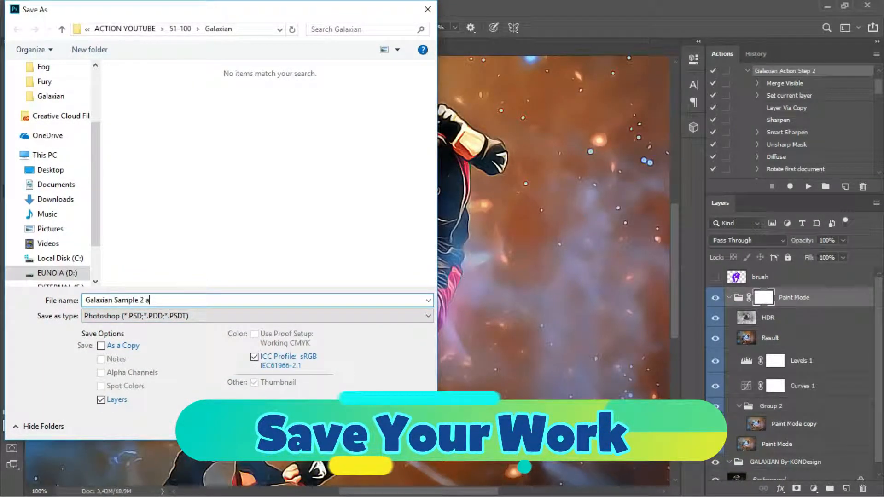
{"action": "left_click", "coordinate": [175, 315]}
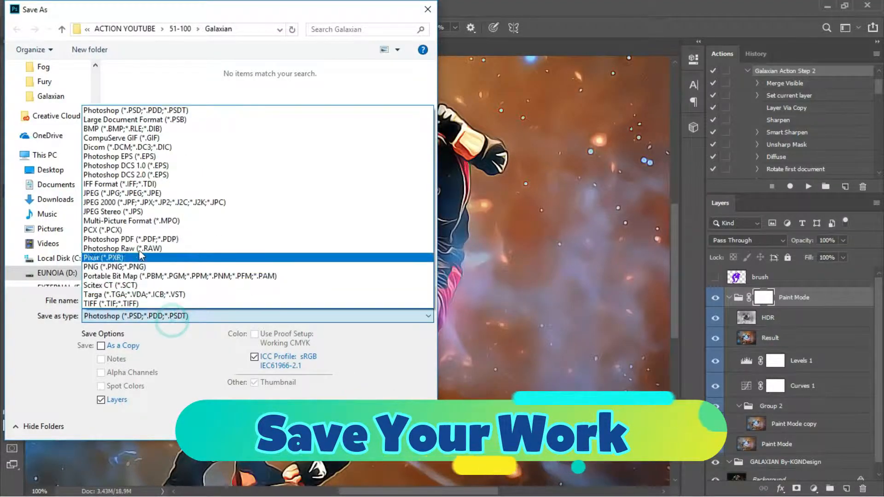
{"action": "left_click", "coordinate": [136, 194]}
{"action": "left_click", "coordinate": [338, 425]}
{"action": "left_click", "coordinate": [504, 120]}
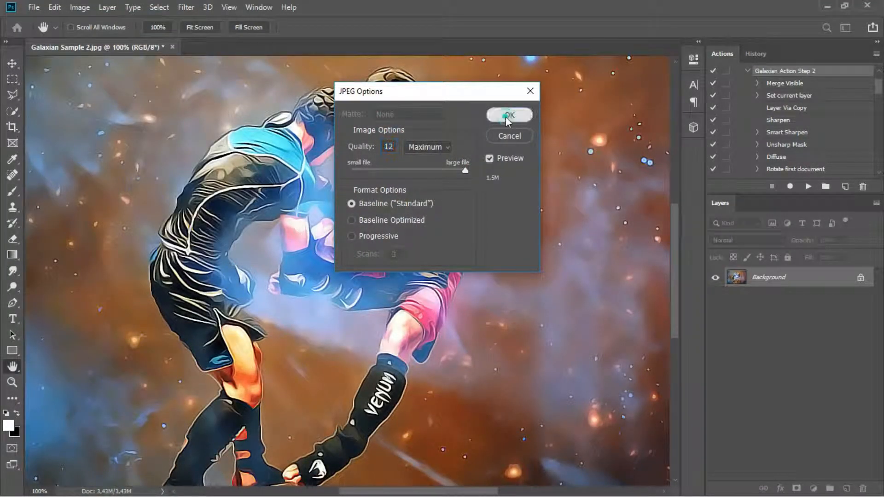
Switch to the Galaxian folder in File Explorer and compare Galaxian Sample 1 after.jpg with Galaxian Sample 1.jpg, including a zoomed-in view of the after version.
{"action": "left_click", "coordinate": [827, 6]}
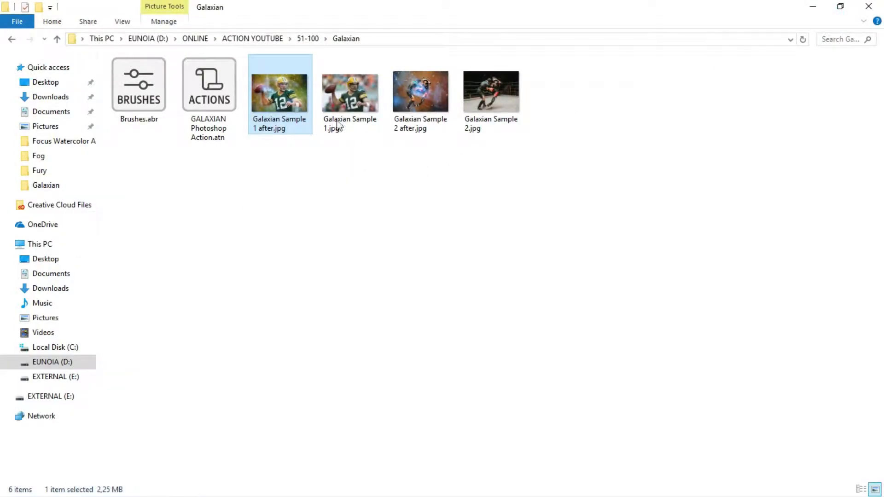
{"action": "double_click", "coordinate": [300, 81]}
{"action": "key", "text": "Right"}
{"action": "key", "text": "Left"}
{"action": "key", "text": "Right"}
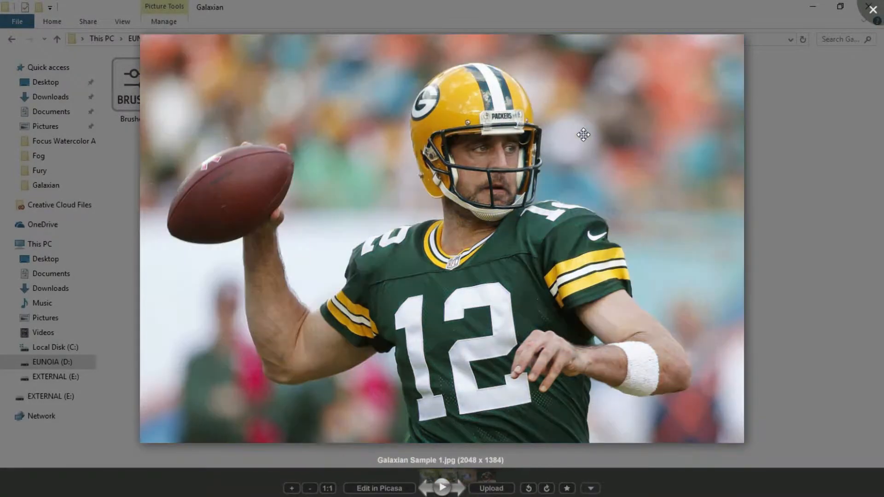
{"action": "key", "text": "Left"}
{"action": "scroll", "coordinate": [484, 82], "scroll_direction": "up", "scroll_amount": 3}
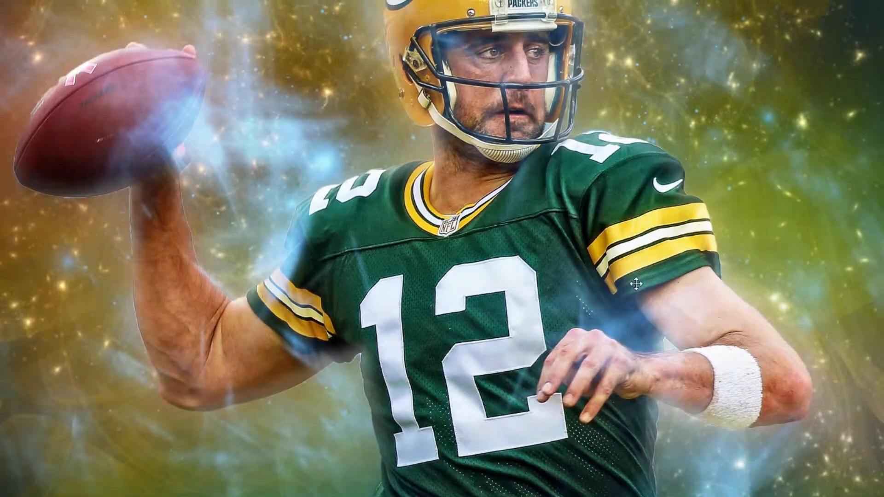
{"action": "left_click", "coordinate": [877, 12]}
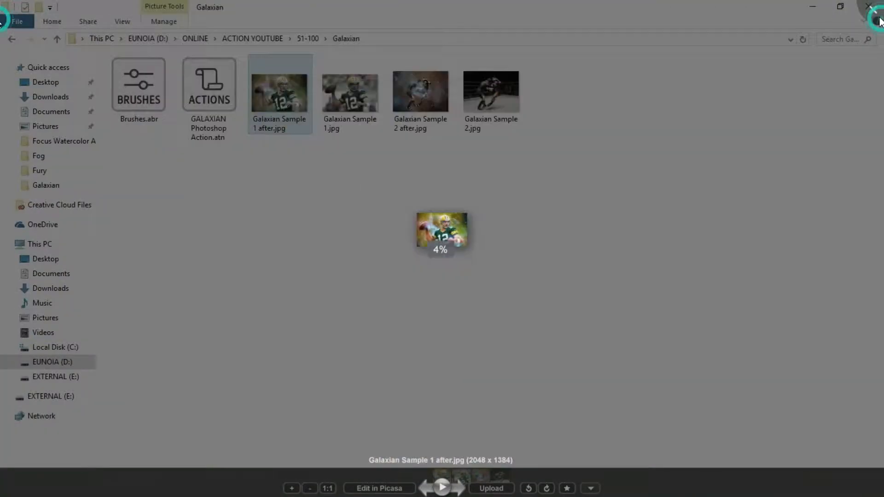
Compare Galaxian Sample 2.jpg with Galaxian Sample 2 after.jpg, examine the result's details up close, and close the viewer and minimize the folder window.
{"action": "double_click", "coordinate": [505, 112]}
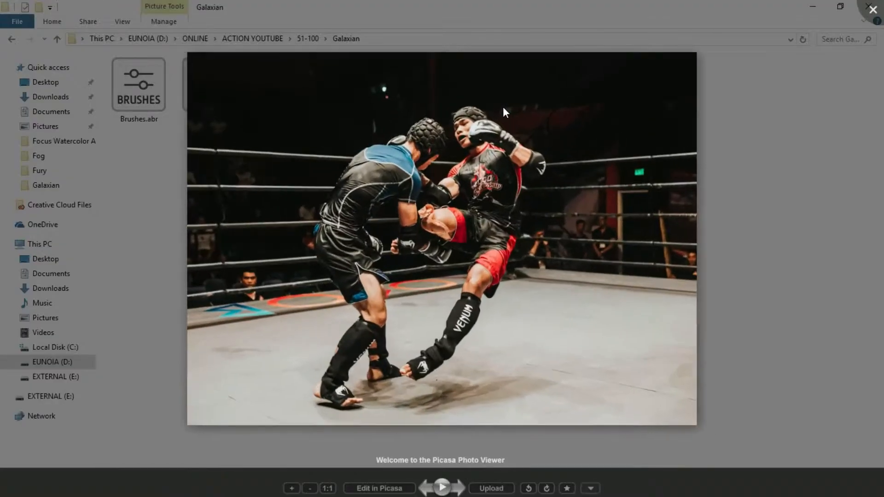
{"action": "key", "text": "Left"}
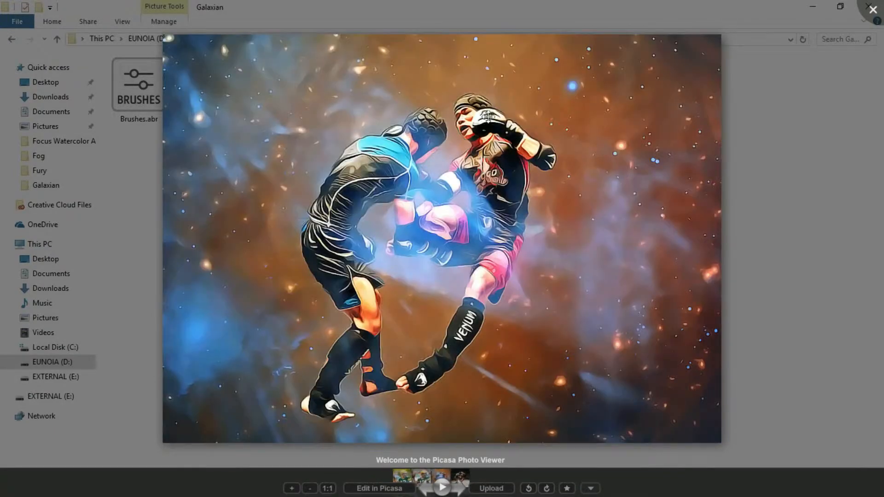
{"action": "scroll", "coordinate": [393, 137], "scroll_direction": "up", "scroll_amount": 5}
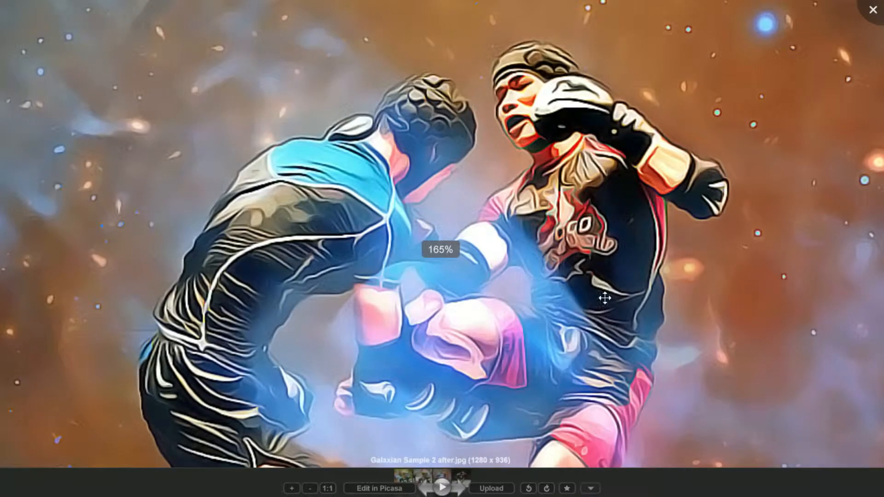
{"action": "scroll", "coordinate": [510, 117], "scroll_direction": "up", "scroll_amount": 2}
{"action": "left_click_drag", "start_coordinate": [627, 442], "coordinate": [617, 266]}
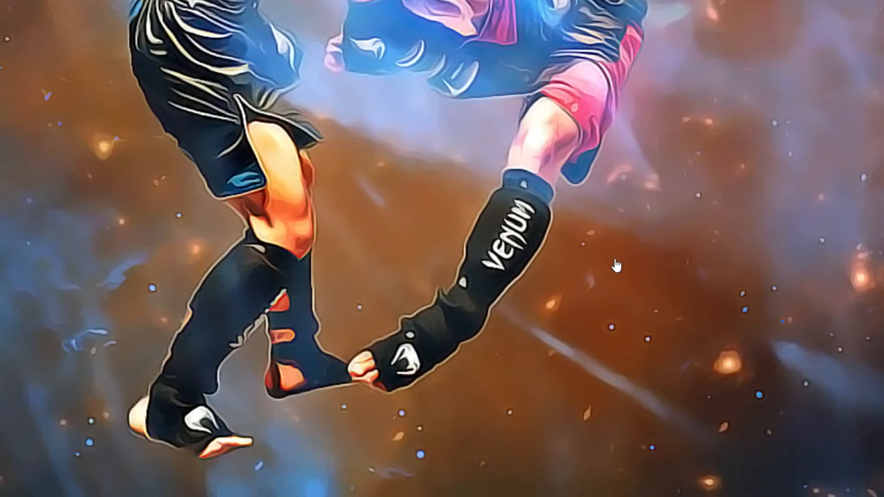
{"action": "left_click", "coordinate": [653, 105]}
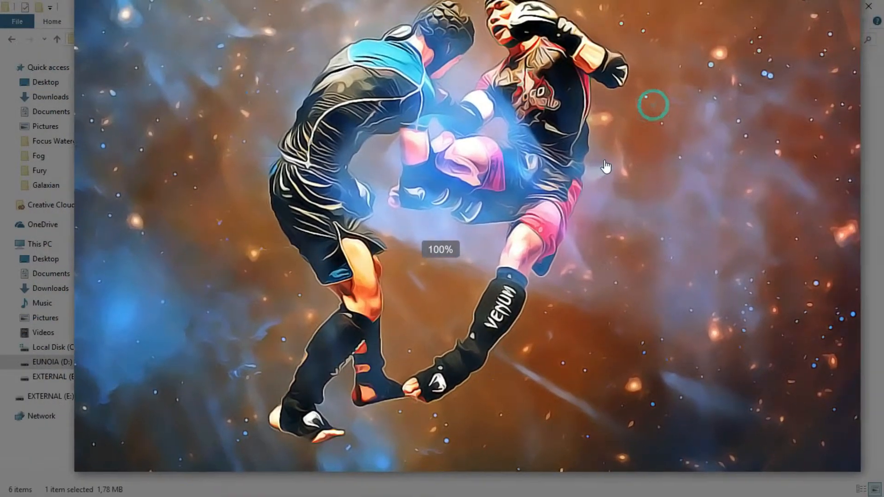
{"action": "left_click_drag", "start_coordinate": [606, 167], "coordinate": [589, 209]}
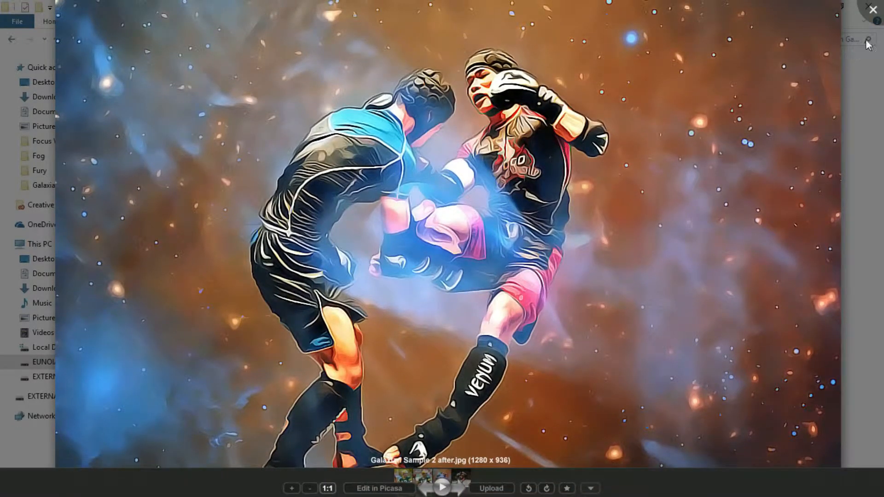
{"action": "left_click", "coordinate": [878, 11]}
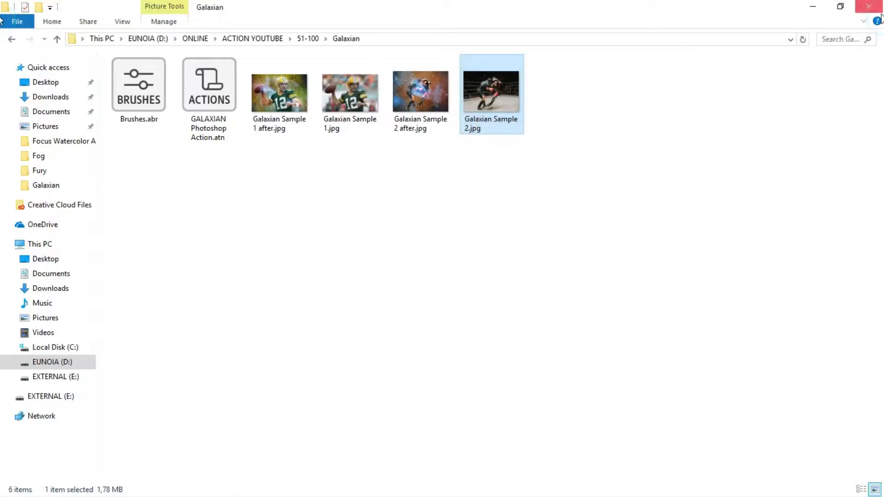
{"action": "left_click", "coordinate": [812, 8]}
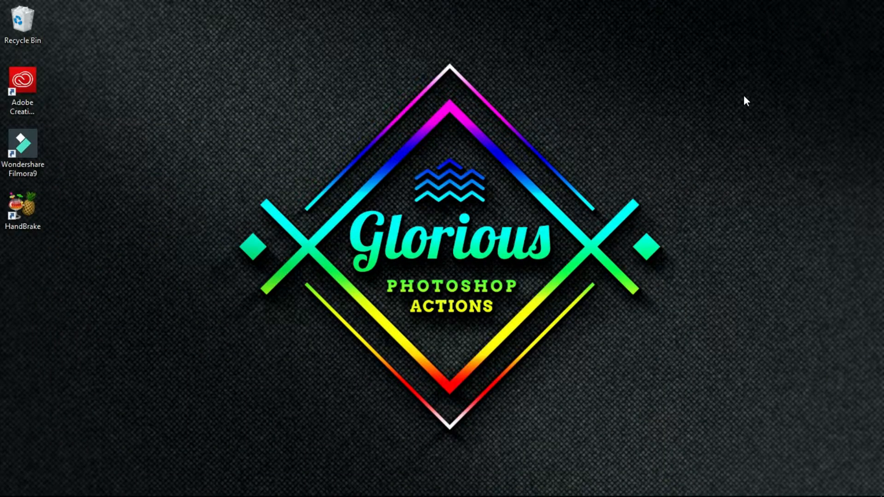